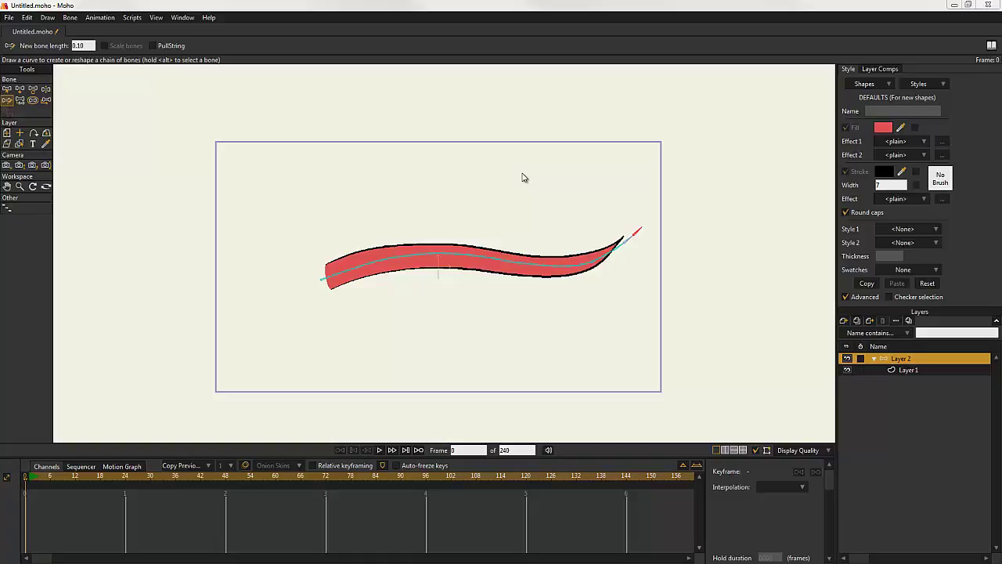
left_click_drag(500, 228, 542, 190)
scroll(490, 308, "up", 3)
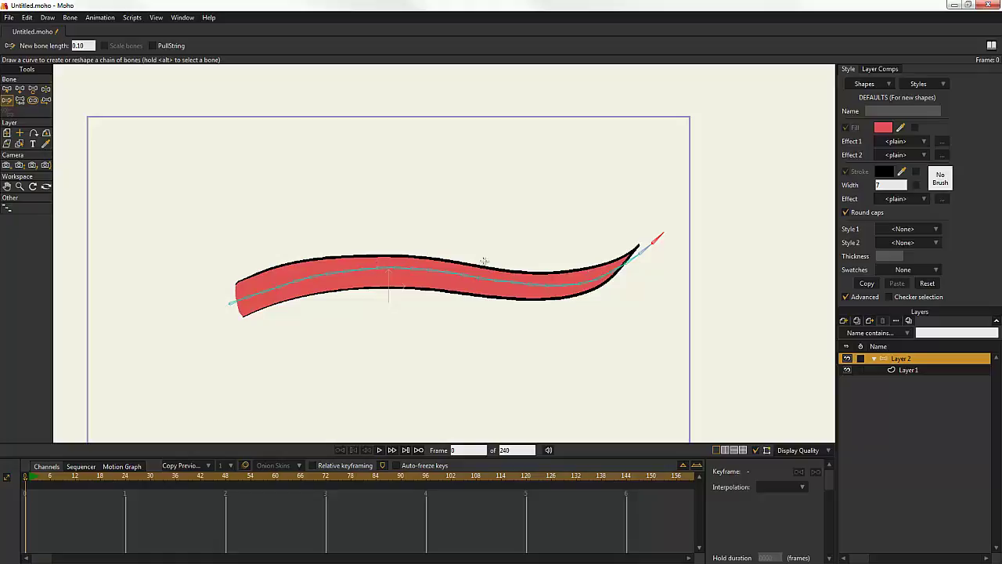
left_click_drag(483, 261, 622, 224)
left_click(908, 371)
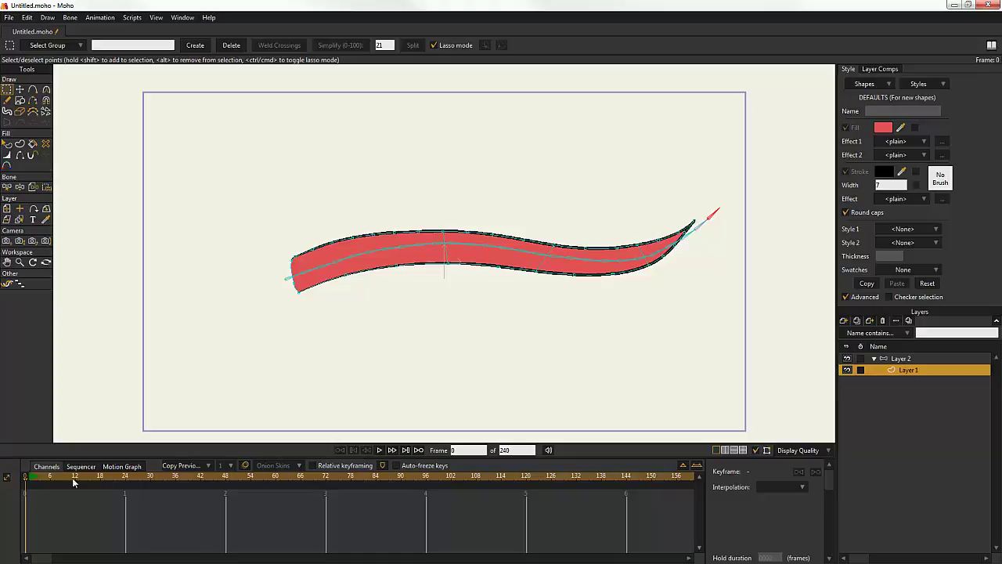
mouse_move(36, 475)
left_mouse_down()
mouse_move(329, 473)
mouse_move(47, 475)
left_mouse_up()
left_click(27, 476)
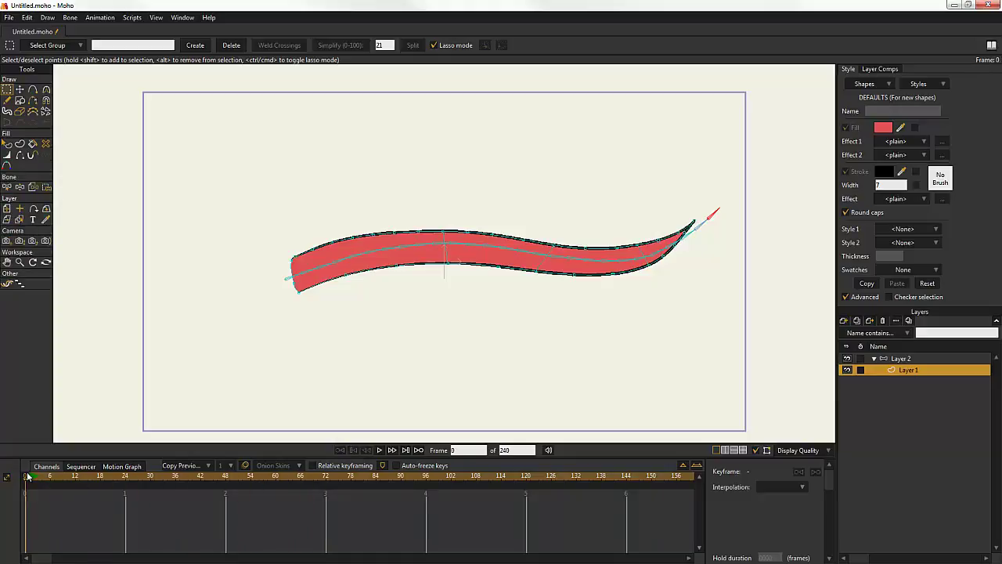
Step: On Layer 2 at frame 24, reshape the bone chain so the tail's tip curls up and back over itself
left_click(900, 359)
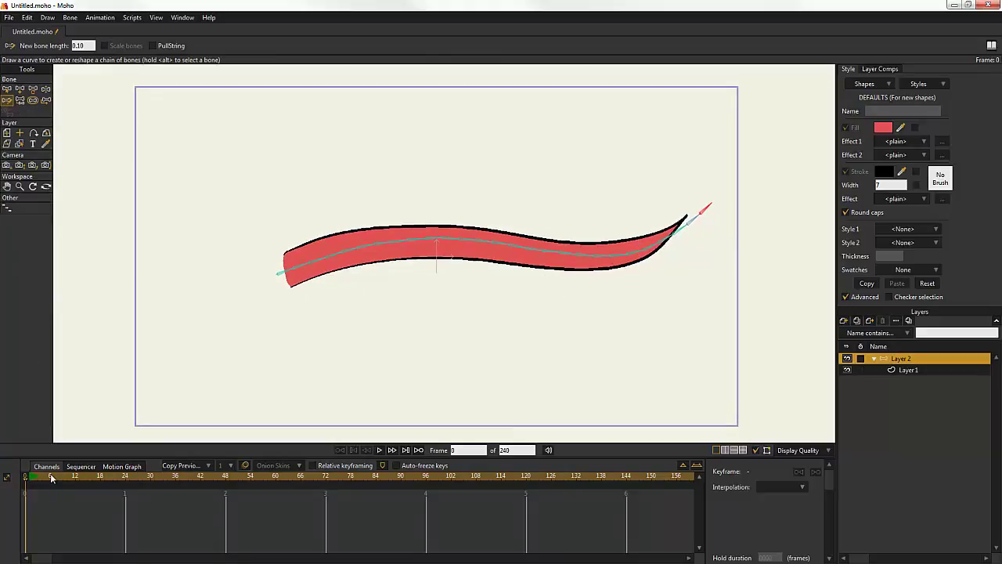
left_click_drag(51, 477, 124, 478)
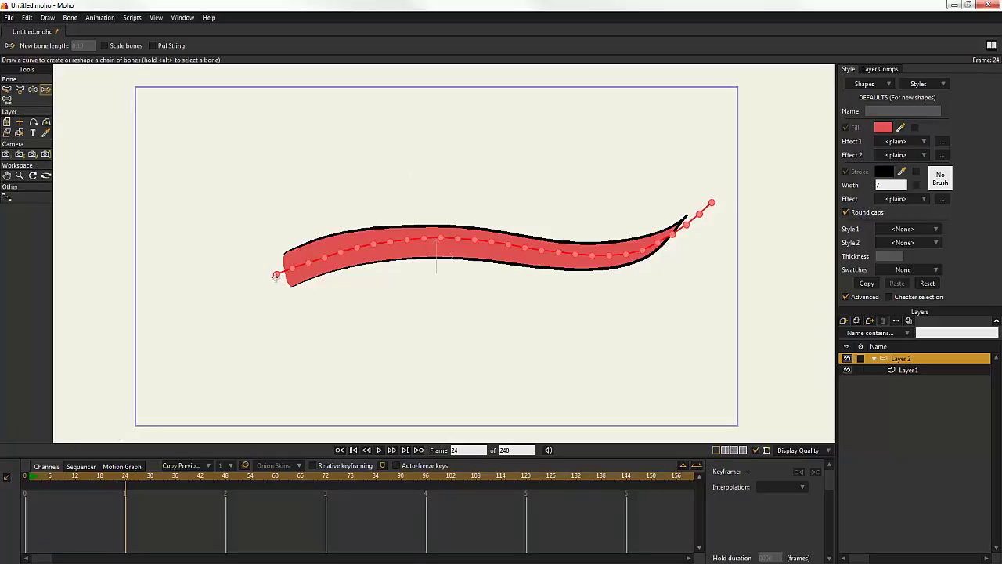
mouse_move(278, 274)
left_mouse_down()
mouse_move(362, 254)
mouse_move(507, 279)
mouse_move(541, 259)
mouse_move(559, 205)
mouse_move(535, 183)
mouse_move(509, 179)
mouse_move(488, 197)
mouse_move(485, 225)
mouse_move(519, 227)
left_mouse_up()
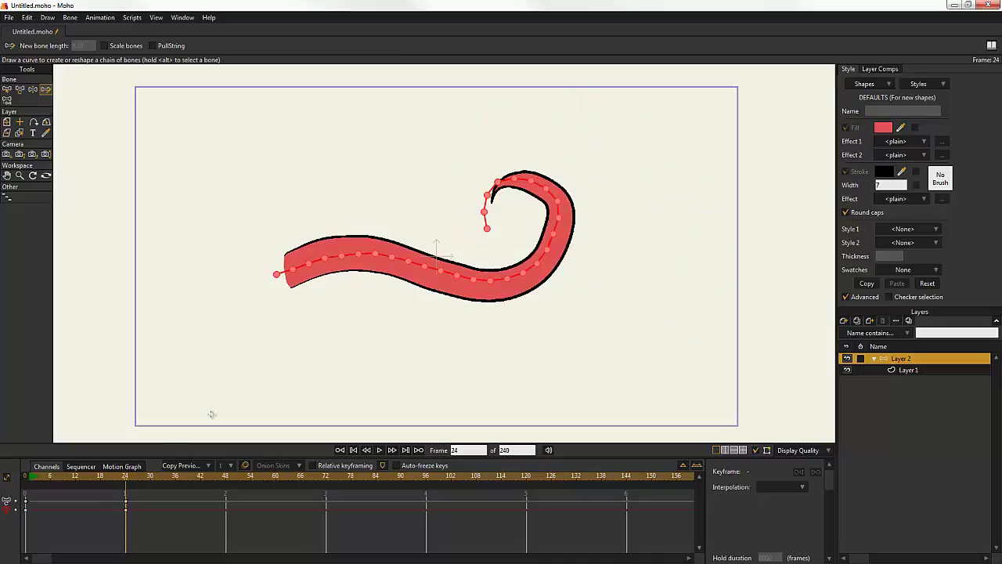
Step: At frame 37, reshape the bone chain into a tighter spiral that winds the tail's tip inward
left_click_drag(123, 476, 181, 475)
mouse_move(289, 271)
left_mouse_down()
mouse_move(373, 261)
mouse_move(434, 299)
mouse_move(468, 305)
mouse_move(494, 295)
mouse_move(510, 260)
mouse_move(494, 238)
mouse_move(468, 236)
mouse_move(449, 255)
mouse_move(450, 278)
mouse_move(466, 287)
mouse_move(490, 272)
mouse_move(479, 246)
left_mouse_up()
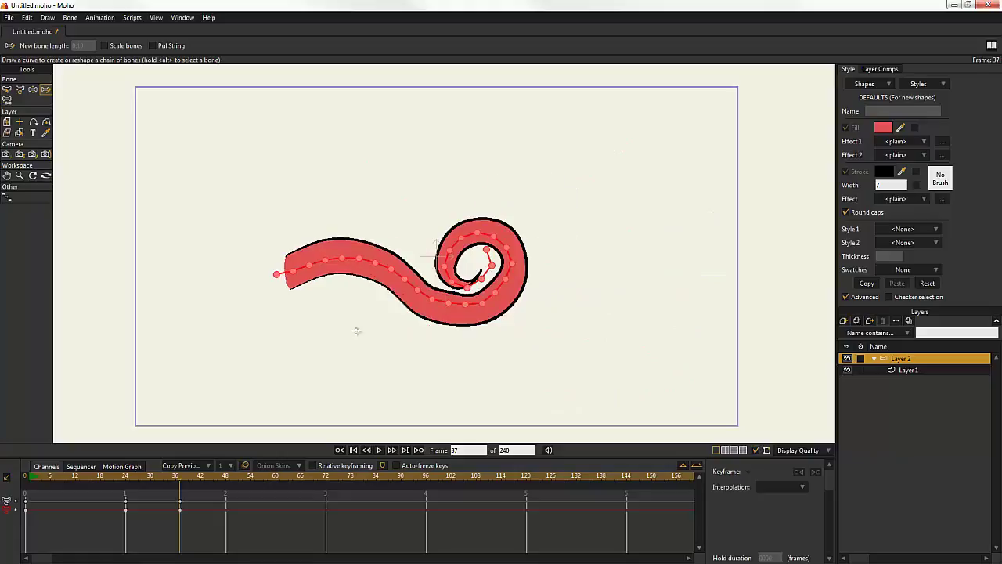
mouse_move(182, 478)
left_mouse_down()
mouse_move(47, 470)
mouse_move(199, 494)
mouse_move(43, 467)
mouse_move(196, 480)
mouse_move(30, 478)
mouse_move(195, 483)
left_mouse_up()
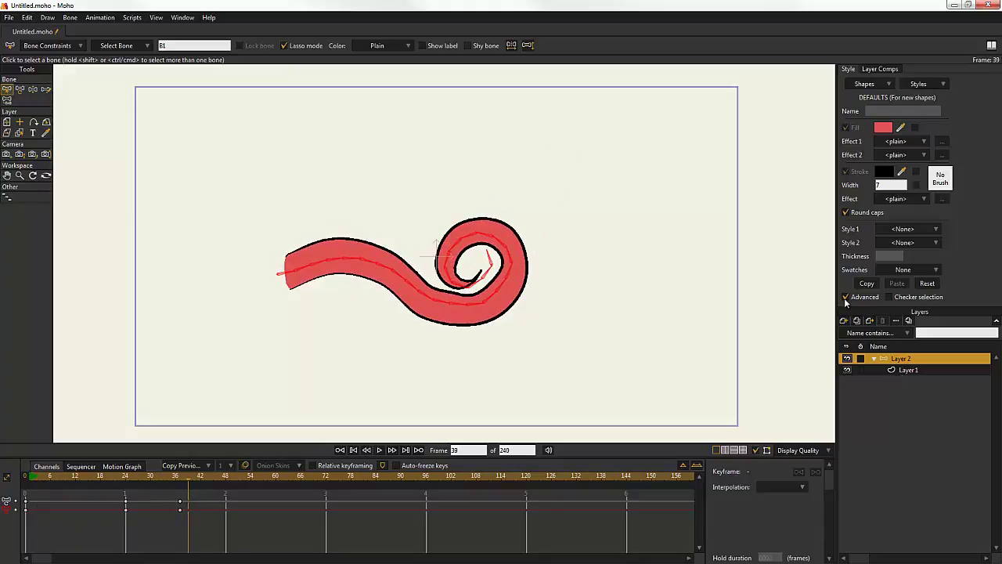
Step: Bake the bone animation into Layer 1 with the Bake Bones script at an interval of 3 frames
left_click_drag(612, 275, 639, 288)
scroll(645, 267, "down", 1)
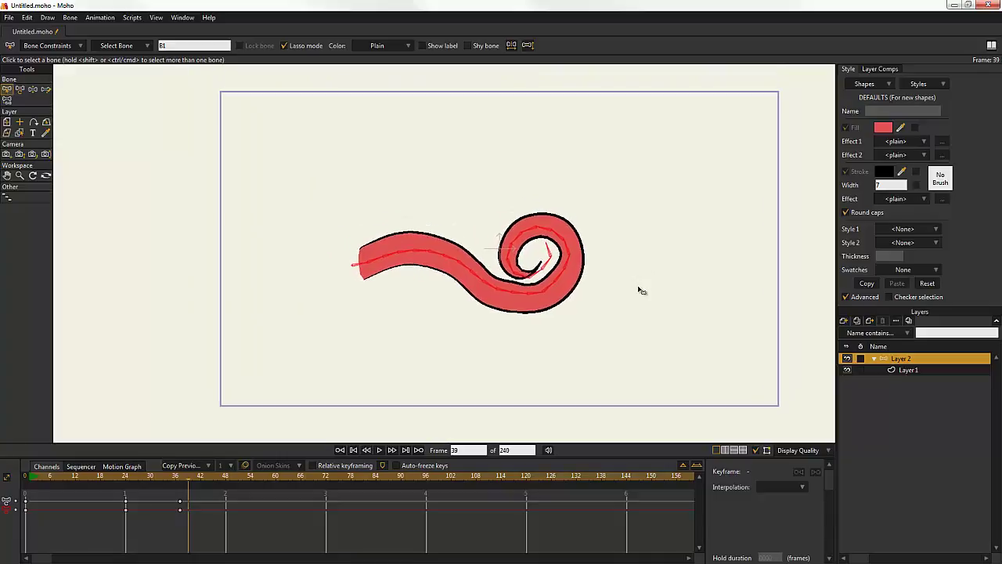
left_click(908, 370)
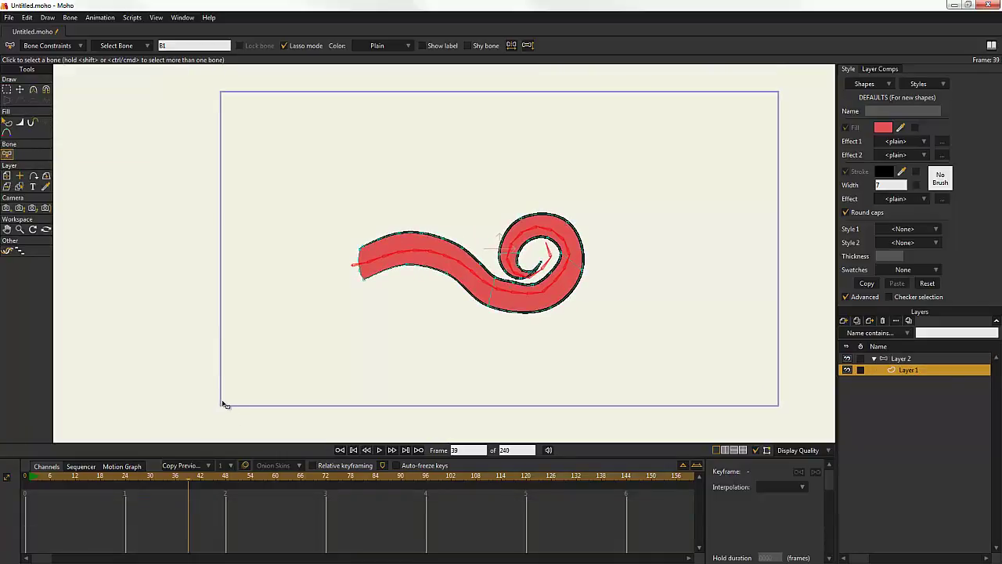
left_click(132, 18)
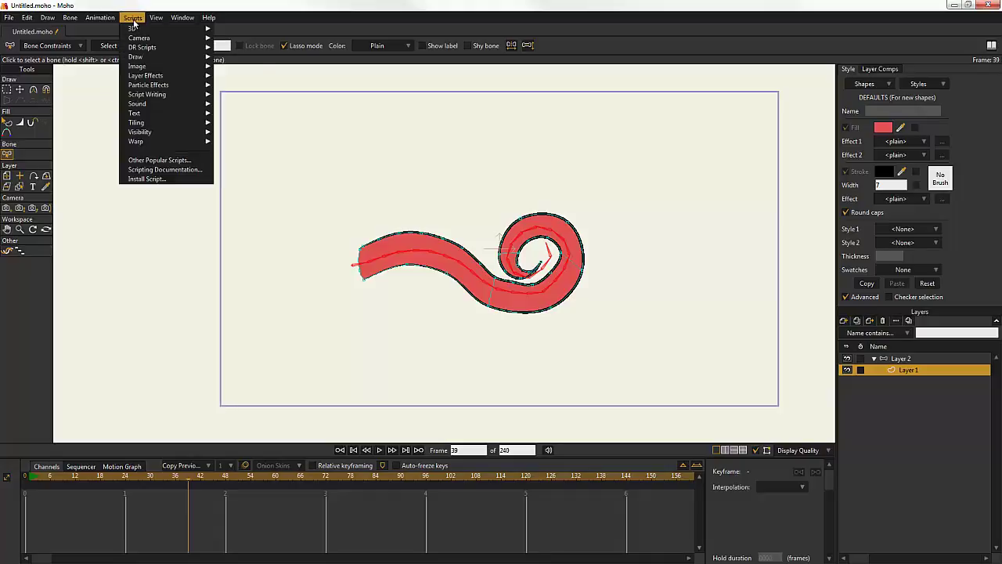
mouse_move(164, 54)
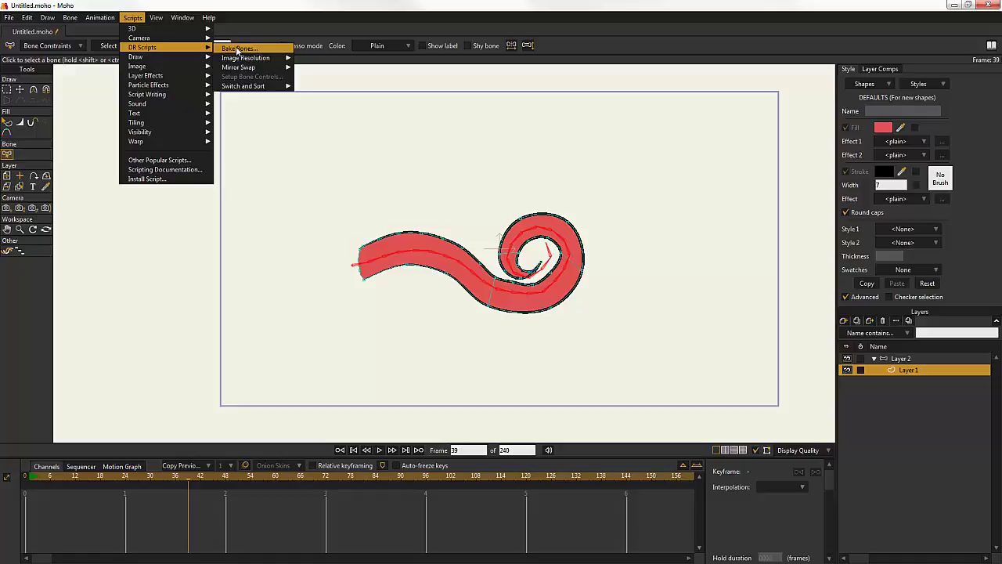
left_click(238, 49)
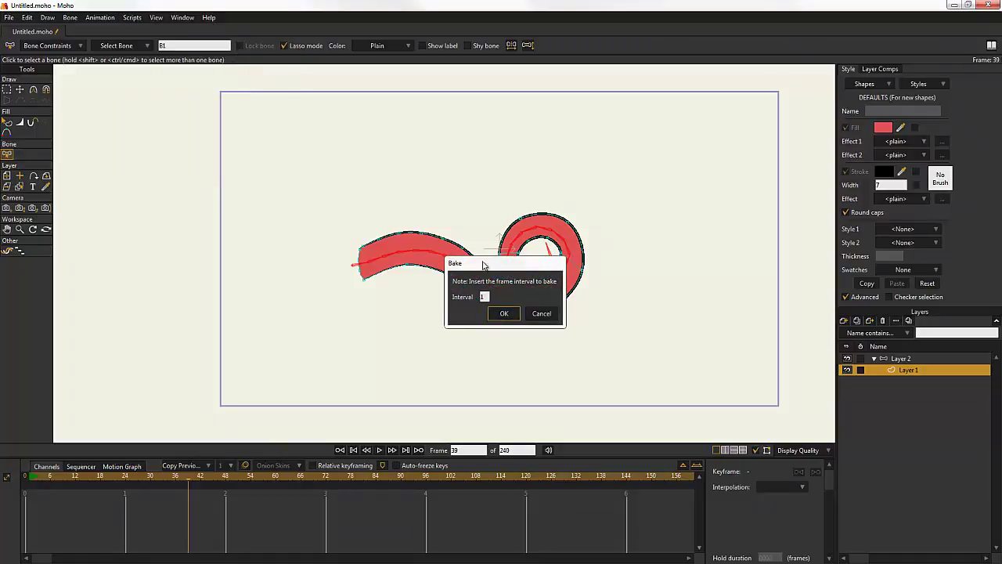
left_click_drag(471, 257, 333, 152)
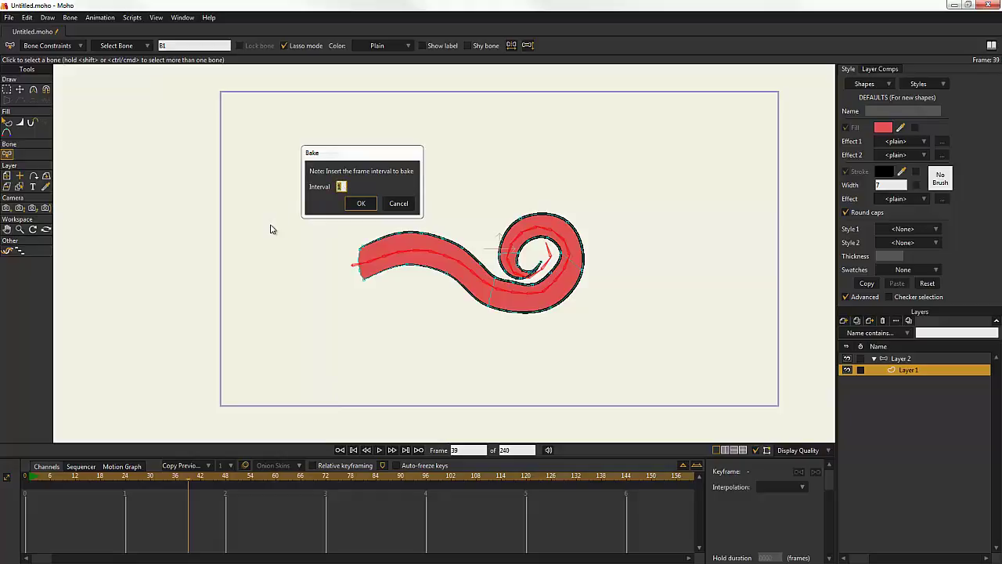
type("3")
left_click(361, 203)
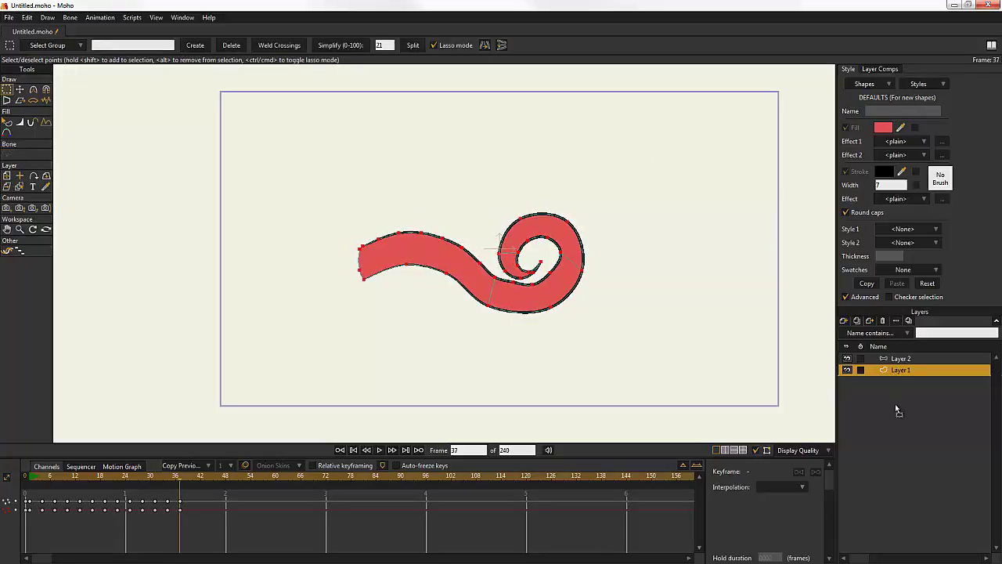
Step: Delete the bone layer Layer 2 and return the timeline to frame 0
left_click(895, 360)
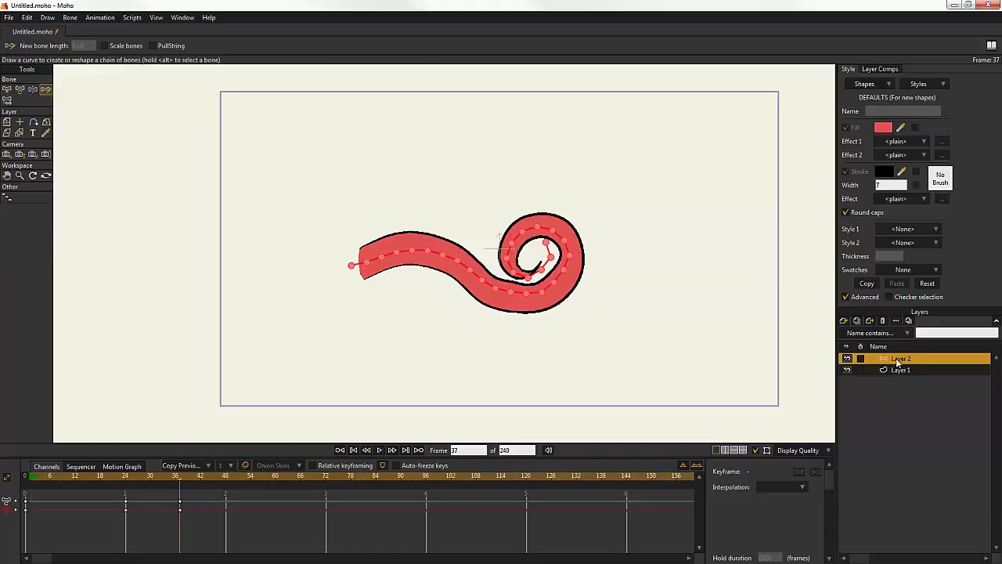
left_click(883, 322)
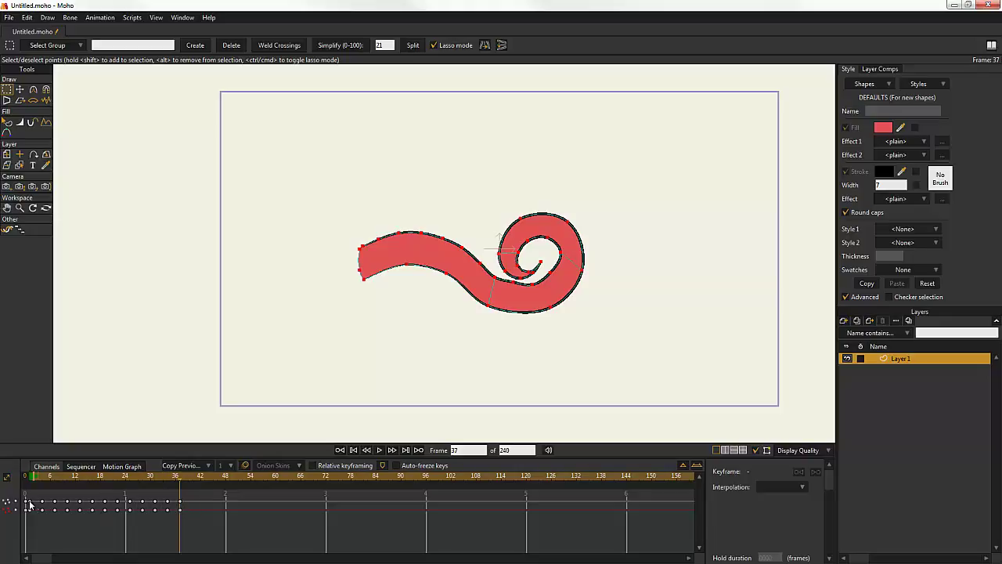
mouse_move(174, 475)
left_mouse_down()
mouse_move(58, 476)
mouse_move(201, 486)
mouse_move(39, 479)
mouse_move(188, 488)
mouse_move(49, 478)
mouse_move(137, 477)
mouse_move(37, 467)
left_mouse_up()
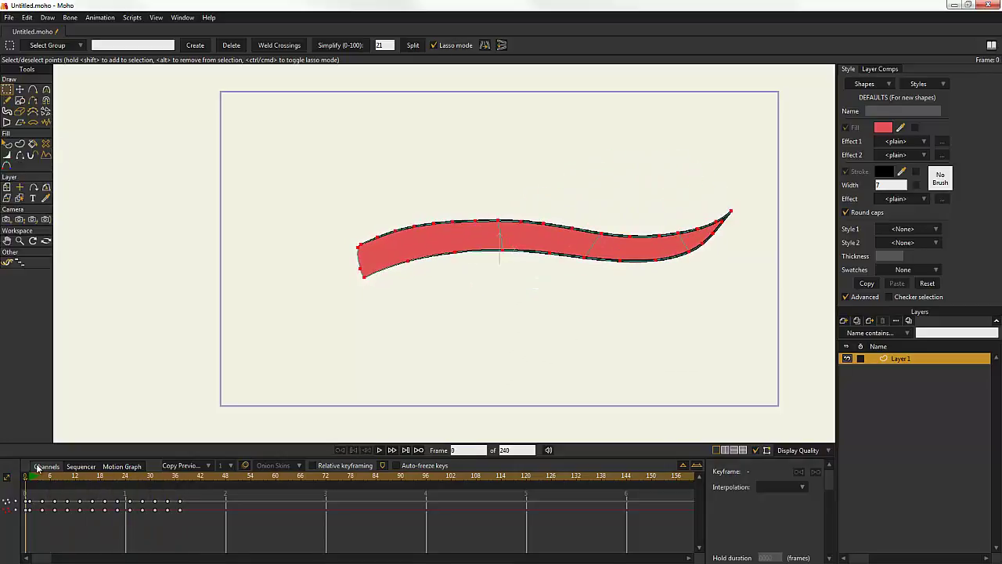
Step: Add a new bone layer and draw one long horizontal bone below the tail
left_click(845, 321)
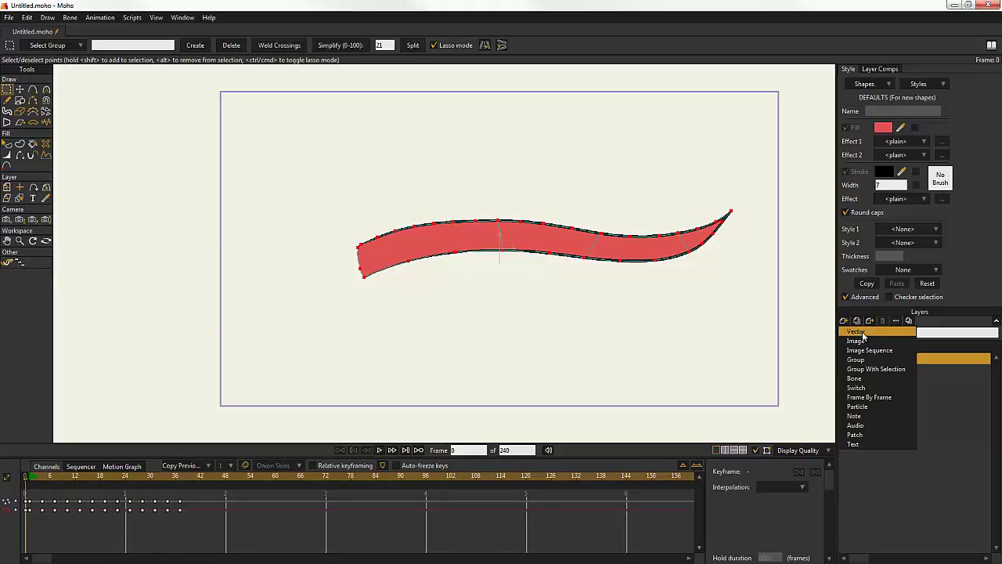
left_click(878, 380)
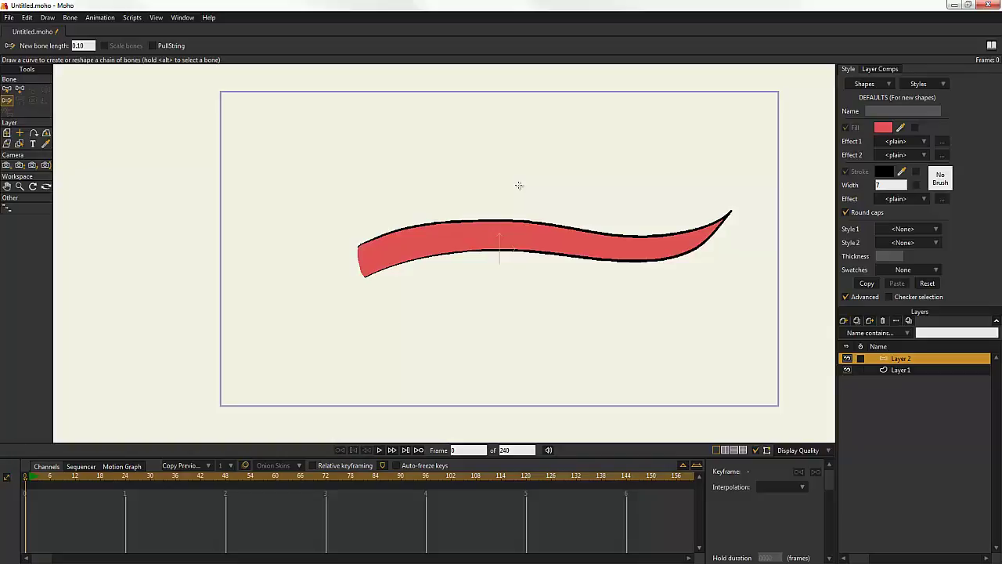
left_click_drag(505, 270, 465, 285)
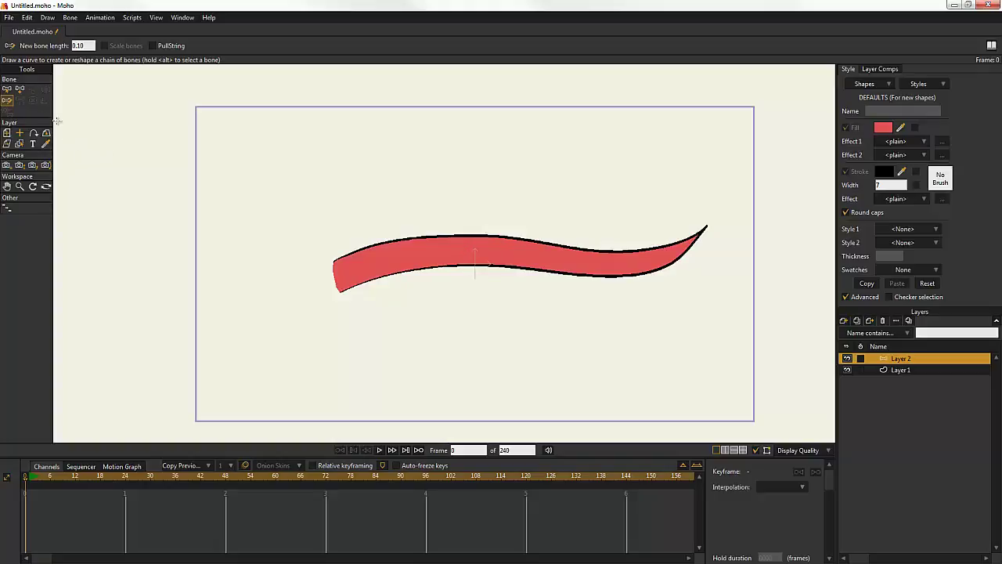
left_click(19, 89)
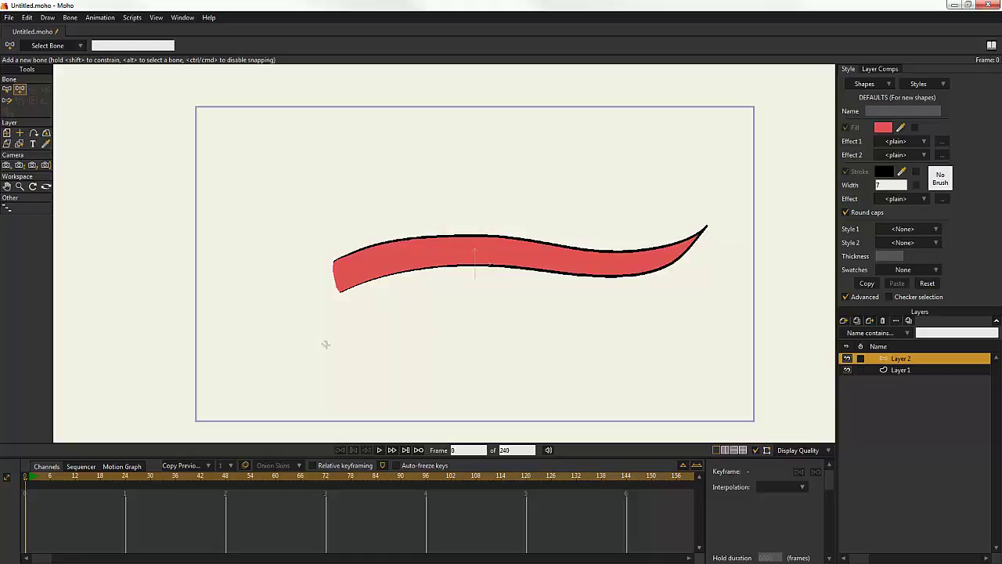
left_click_drag(315, 336, 542, 351)
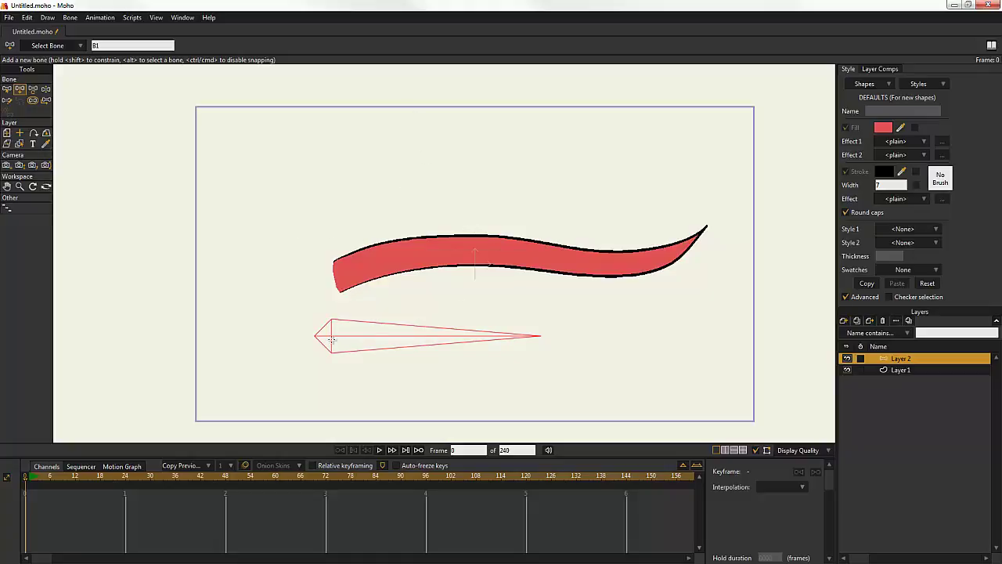
Step: Rename the new horizontal bone as eyeball
left_click(6, 88)
mouse_move(432, 360)
left_mouse_down()
mouse_move(436, 336)
mouse_move(431, 368)
left_mouse_up()
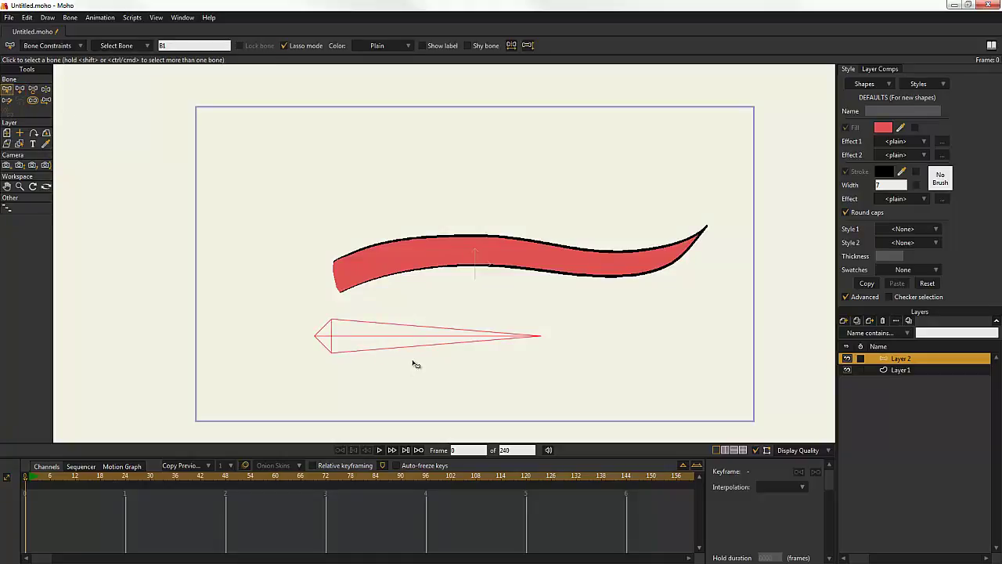
left_click_drag(188, 46, 113, 65)
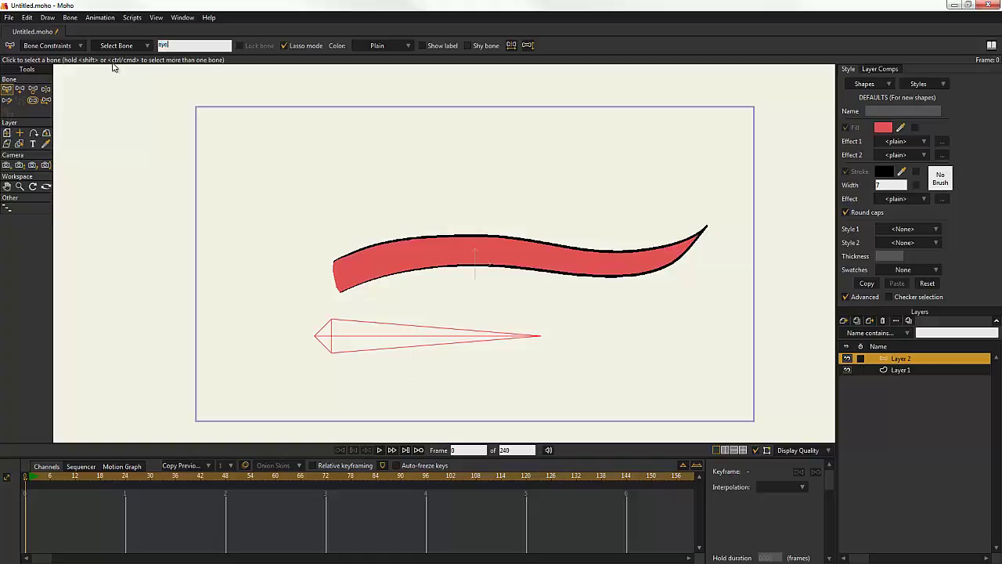
type("eyeball")
key("Return")
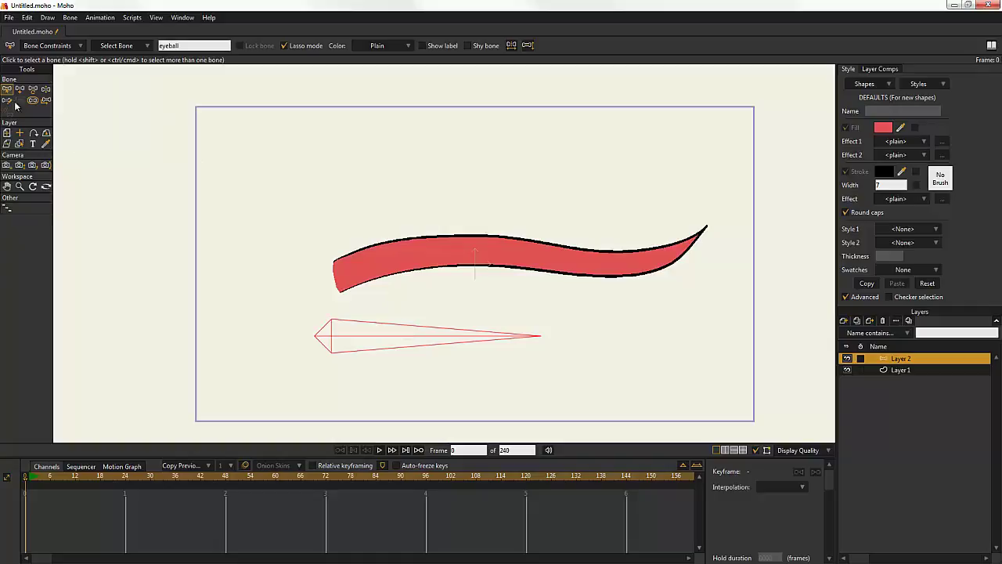
Step: Run the Setup Bone Controls script on the eyeball bone
left_click(132, 19)
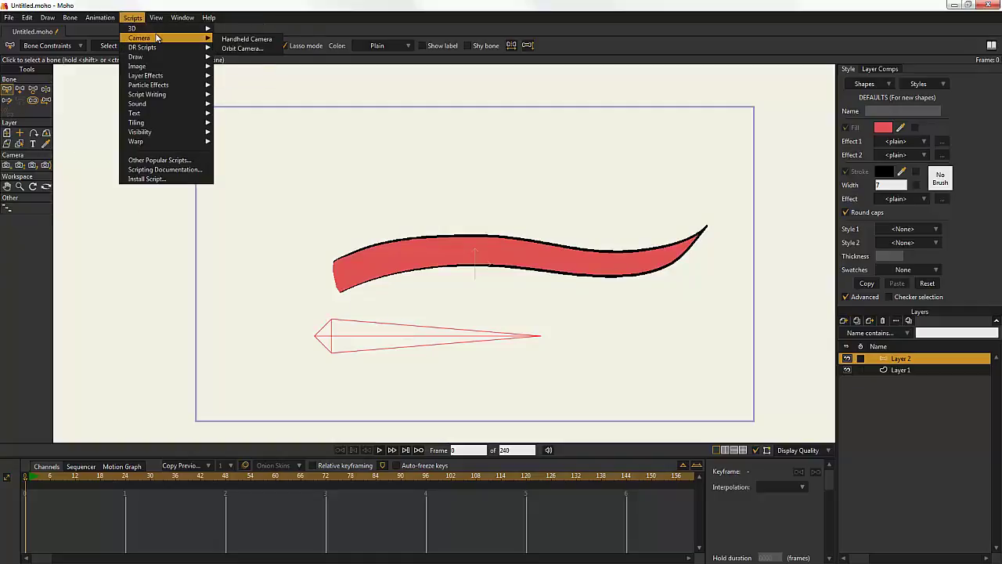
mouse_move(175, 54)
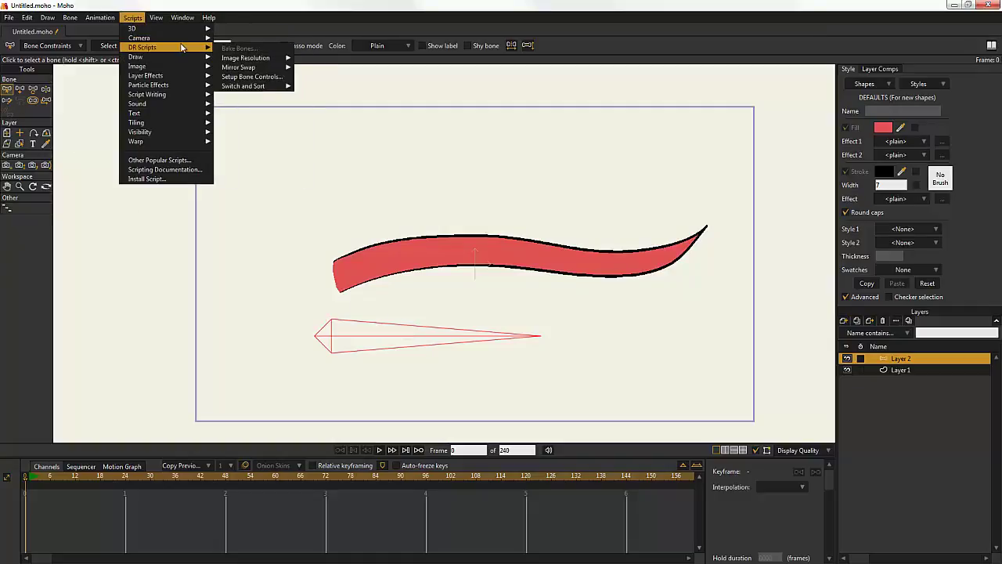
left_click(243, 77)
left_click_drag(358, 280, 359, 290)
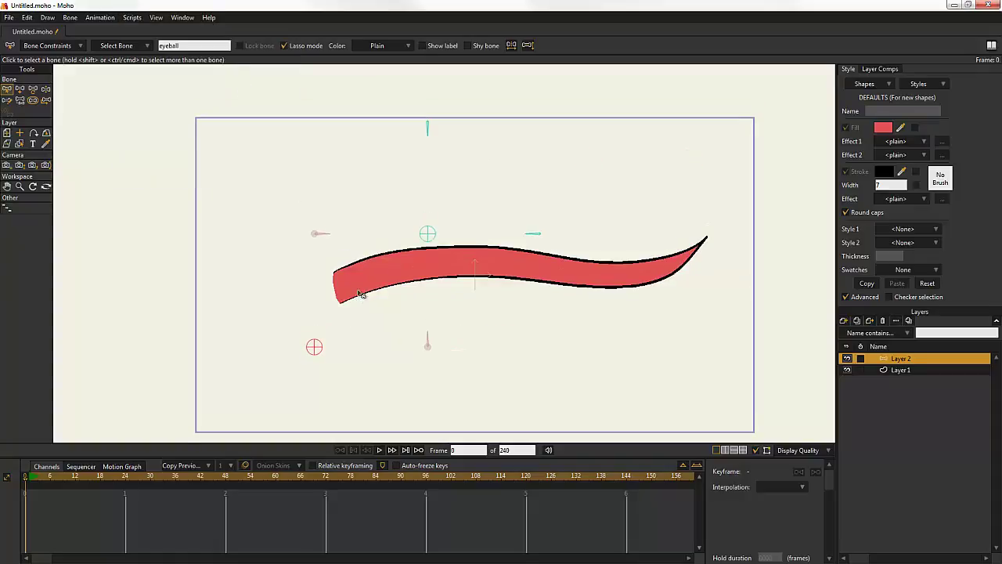
left_click(427, 234)
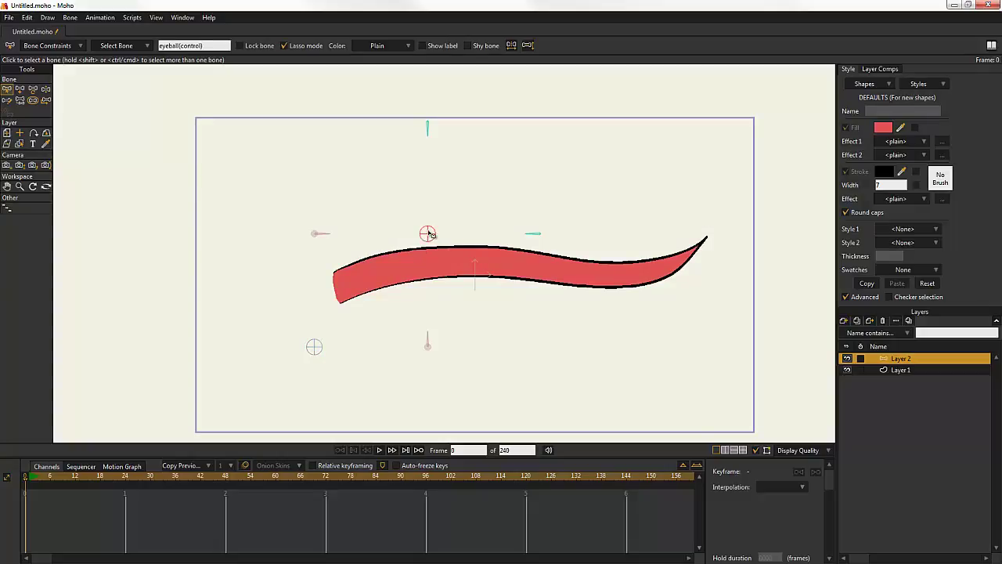
left_click(32, 89)
left_click_drag(429, 235, 403, 225)
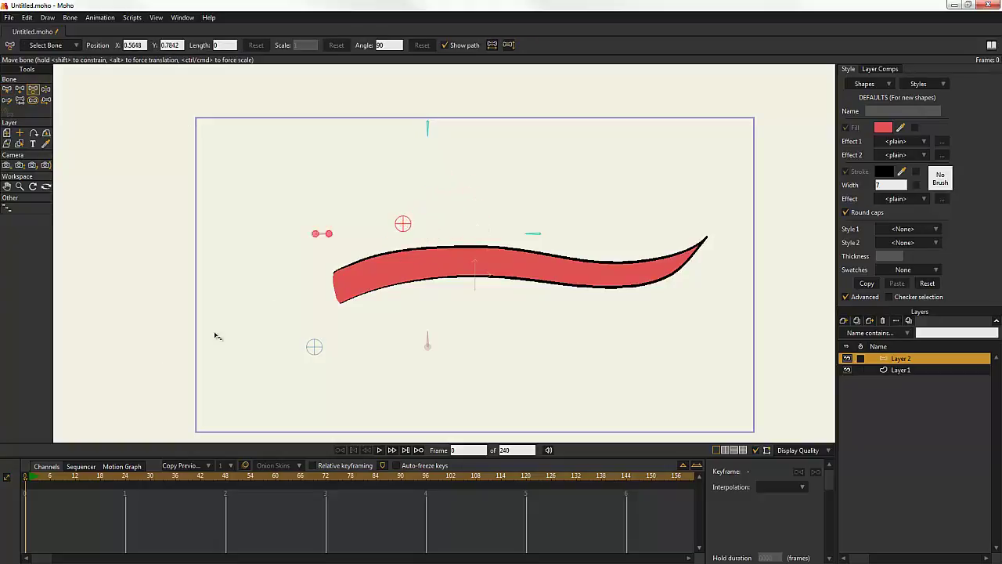
key("ctrl+z")
Step: At frame 6, move the eyeball control to about X 0.94, Y 0.79 and the rig's base bone to about X -0.88, Y -0.30
left_click(51, 478)
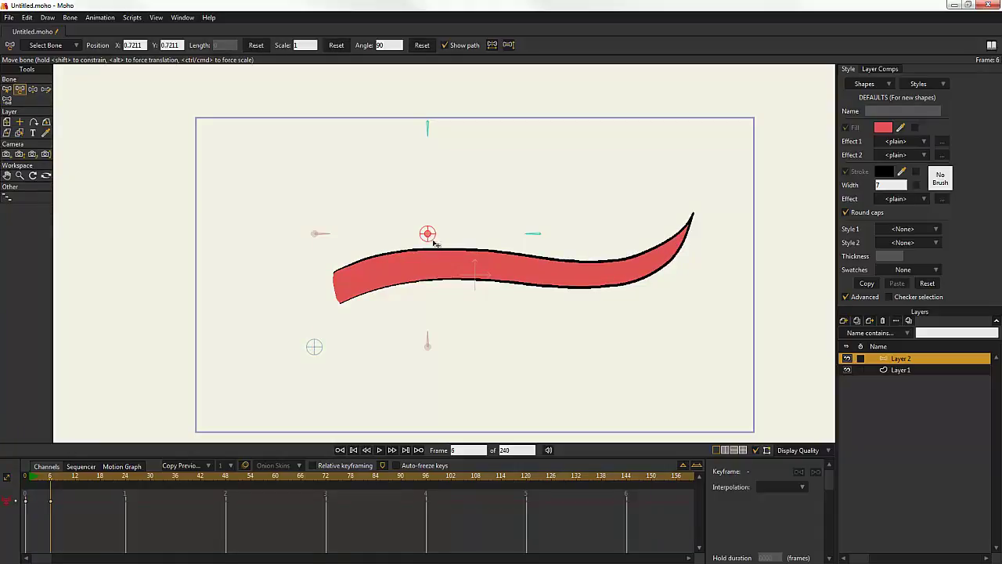
left_click_drag(435, 244, 465, 233)
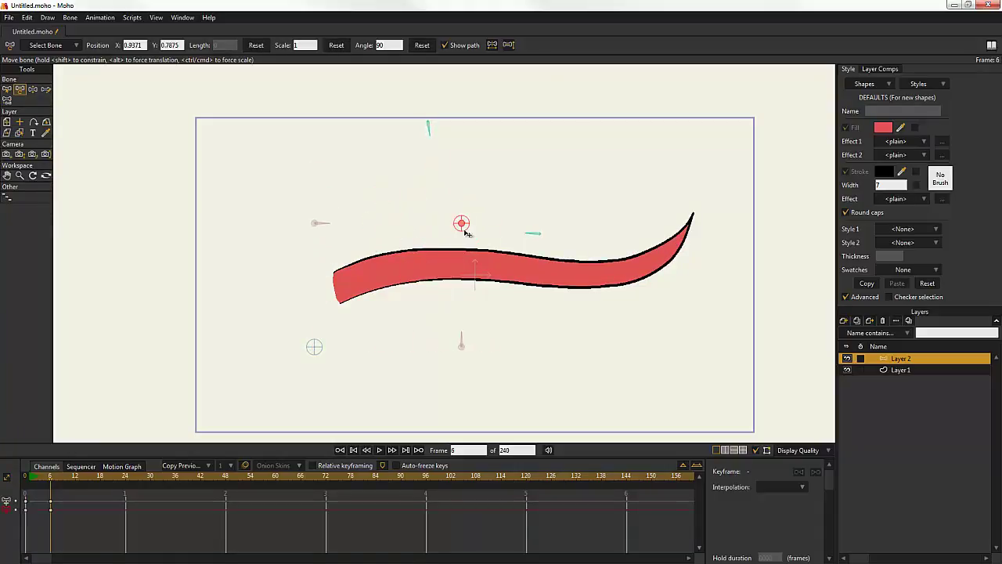
left_click_drag(313, 351, 351, 337)
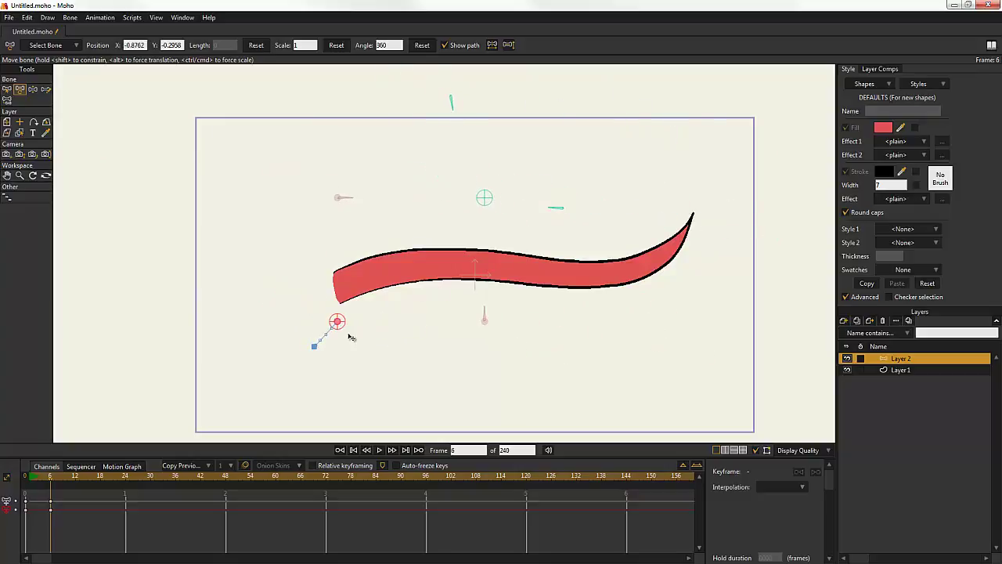
Step: Open the Actions window and look through the eyeball(X_Axis) and eyeball(Y_Axis) actions in the list
left_click(133, 17)
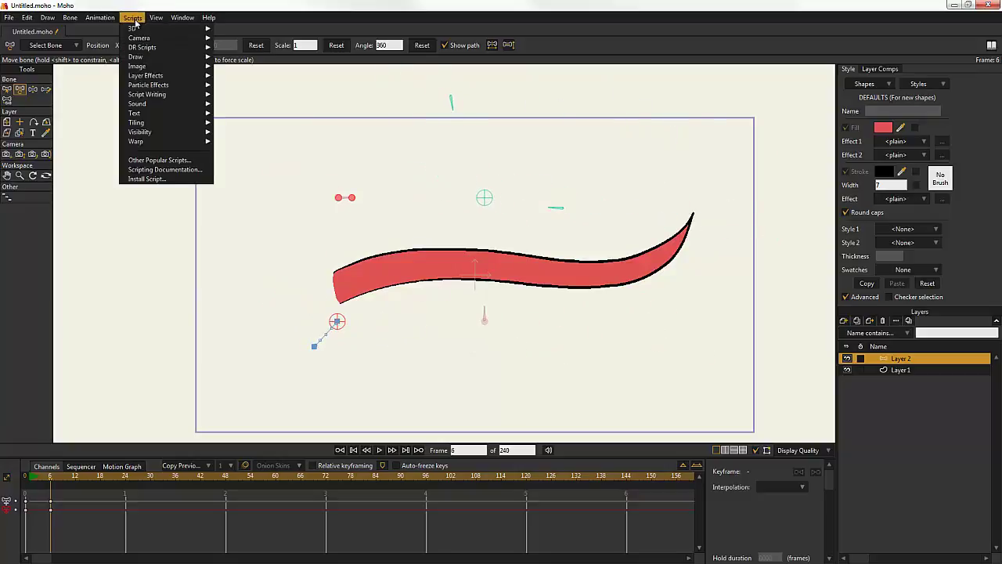
mouse_move(182, 18)
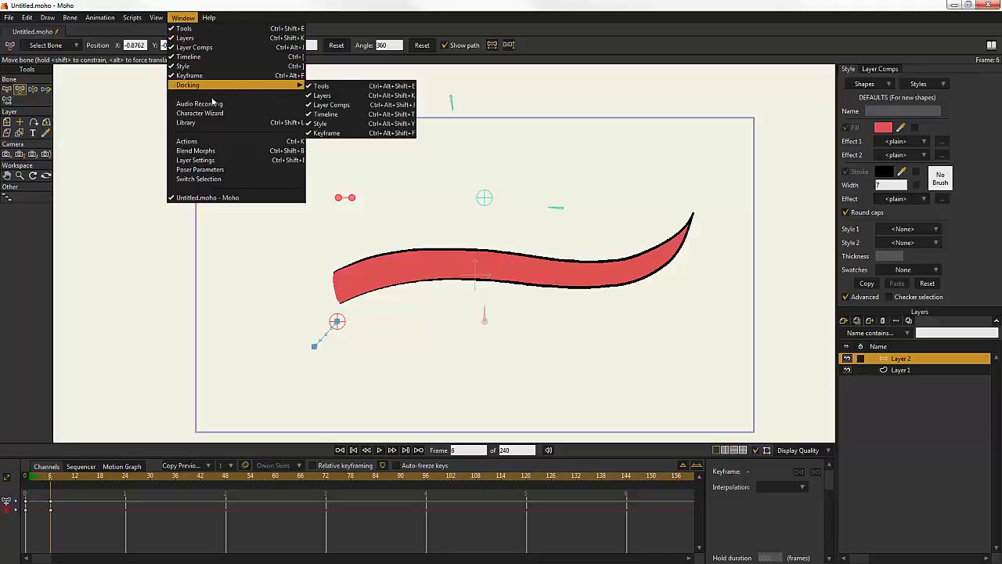
key("Escape")
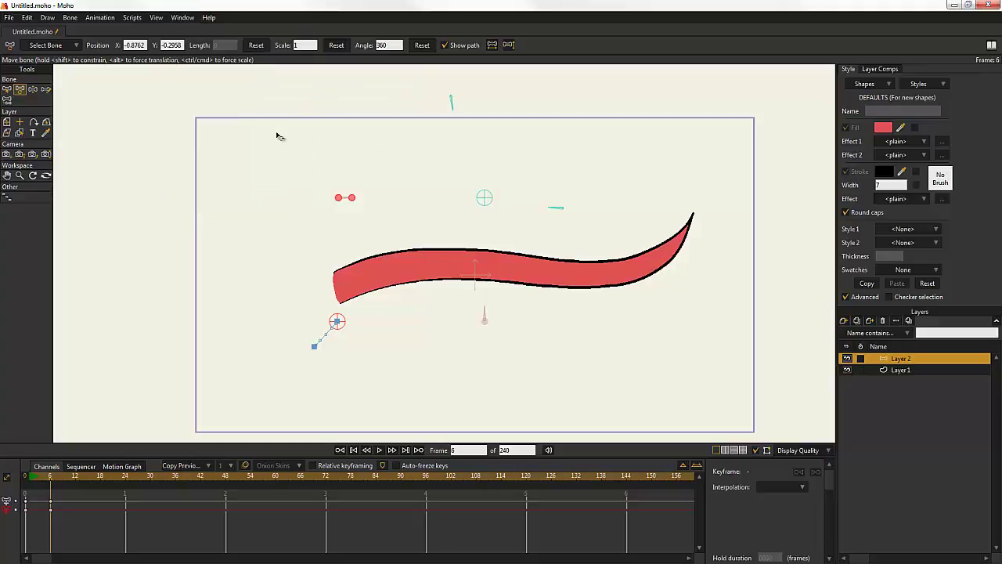
left_click(451, 102)
key("ctrl+shift+a")
left_click_drag(982, 100, 736, 101)
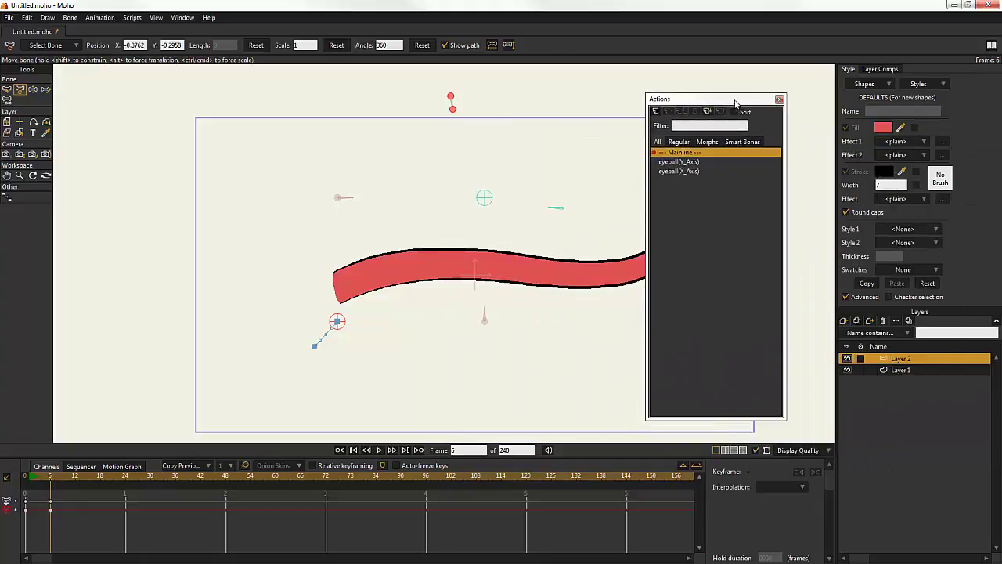
left_click(678, 171)
left_click(679, 163)
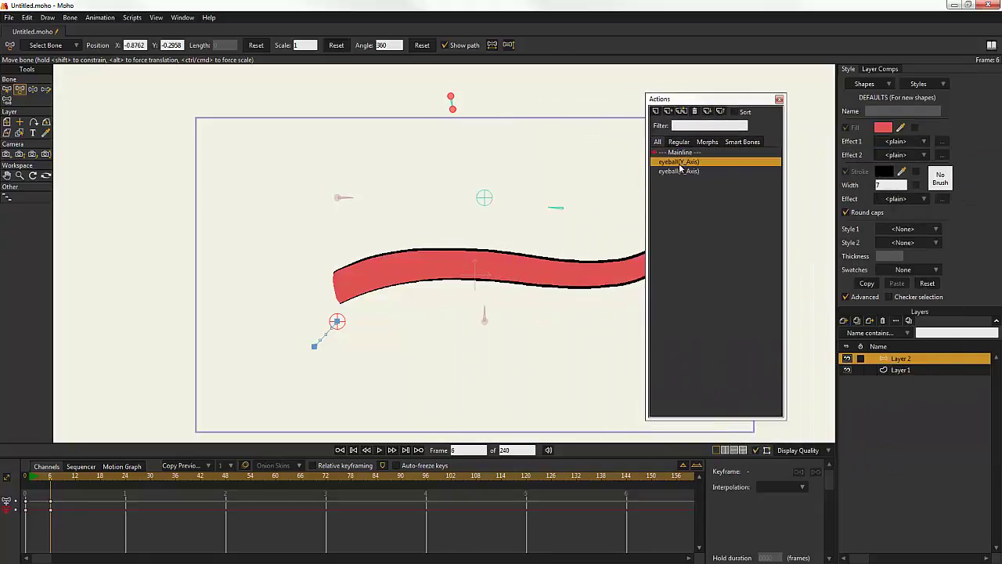
left_click(681, 172)
left_click(682, 162)
left_click(682, 172)
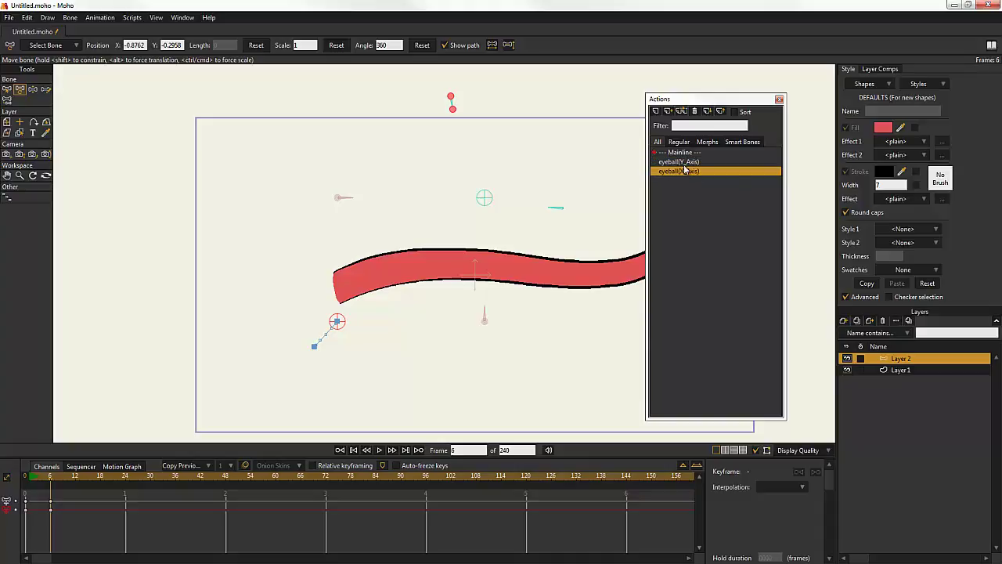
left_click(684, 162)
Step: Activate the eyeball(Y_Axis) action and scrub its timeline between frames 1 and 120 to examine the control bone's rotation
left_click_drag(715, 102, 754, 63)
double_click(729, 124)
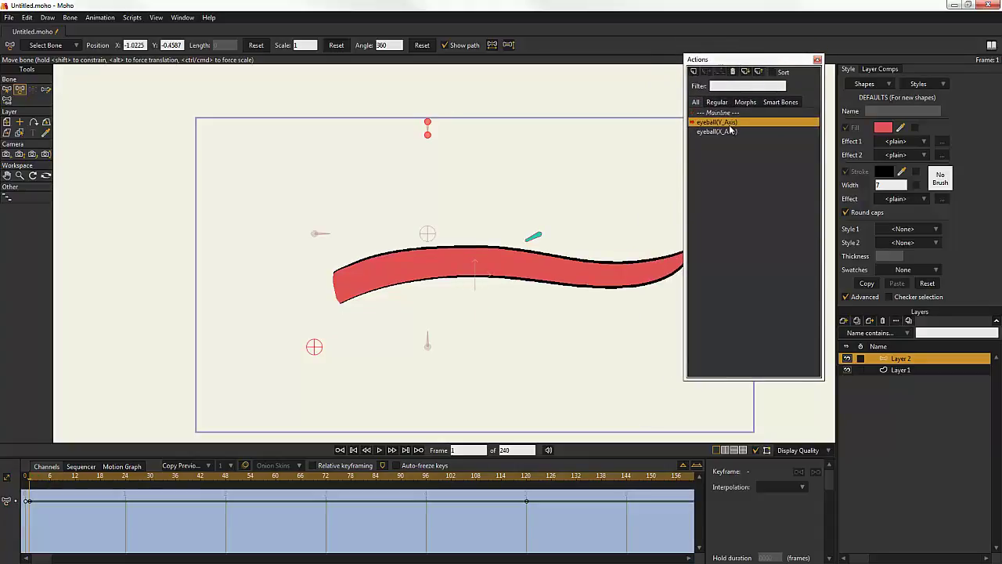
left_click_drag(750, 63, 783, 63)
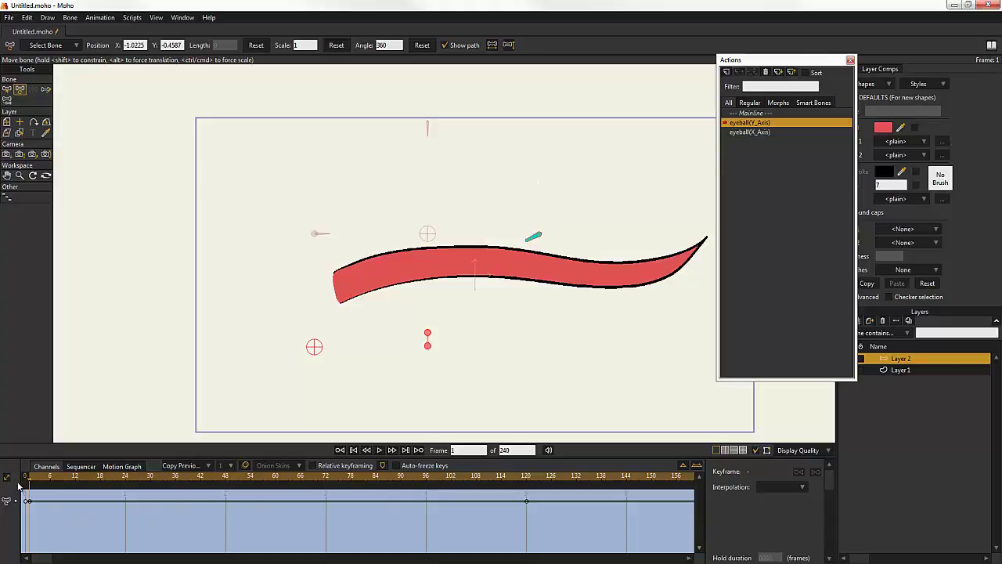
left_click_drag(32, 482, 510, 500)
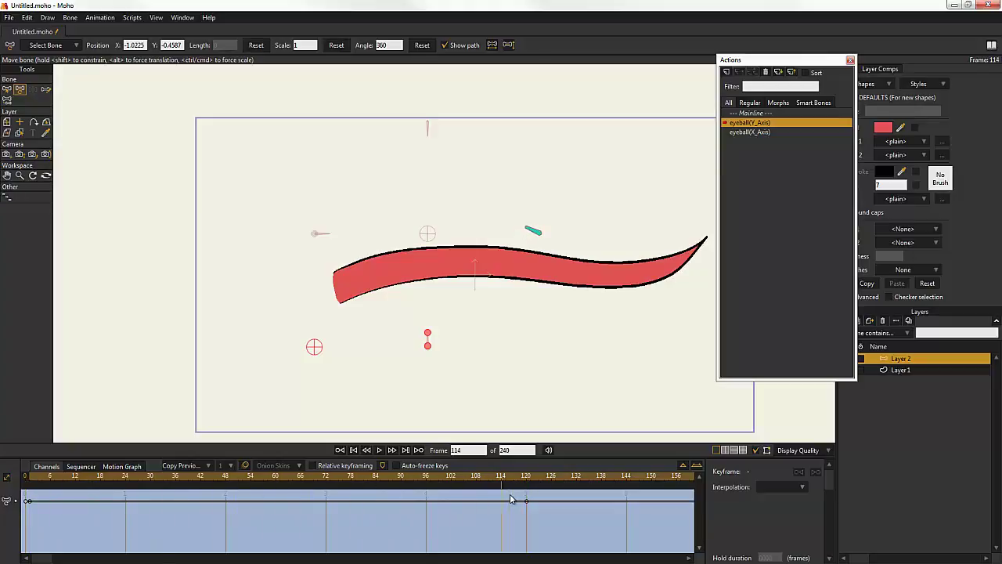
left_click(562, 307)
left_click_drag(500, 483, 433, 496)
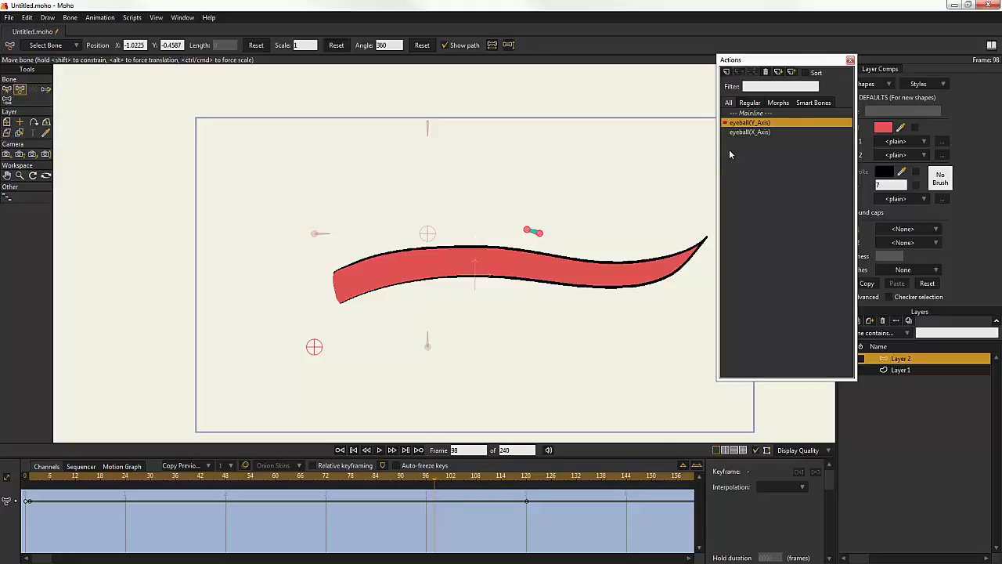
Step: Return to the Mainline animation and close the Actions window
left_click(747, 133)
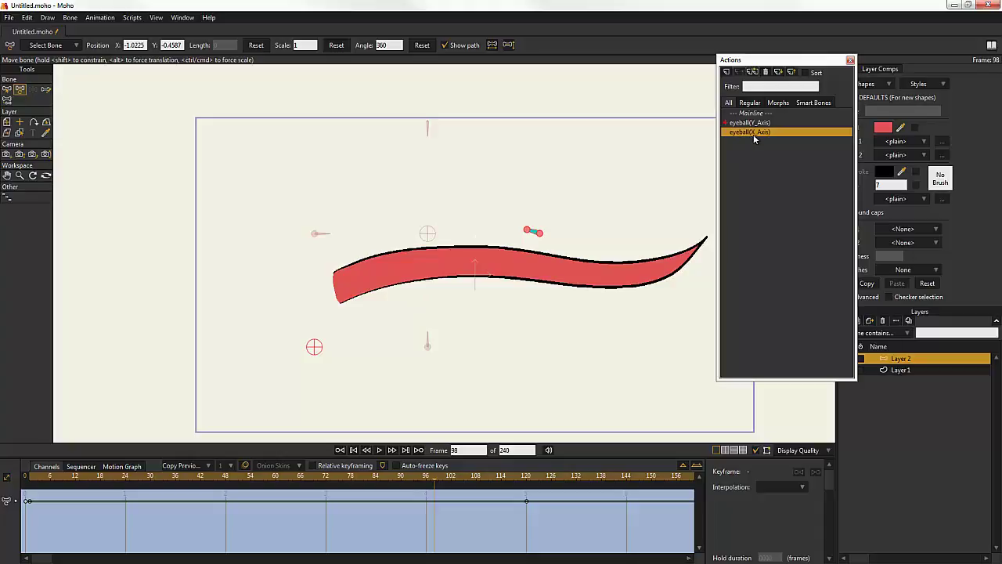
left_click(754, 114)
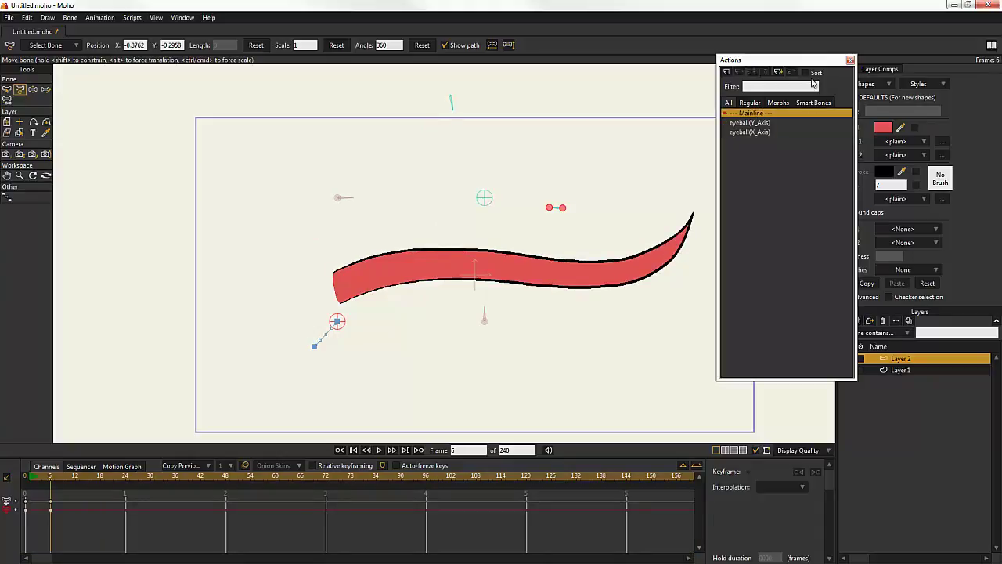
left_click(850, 59)
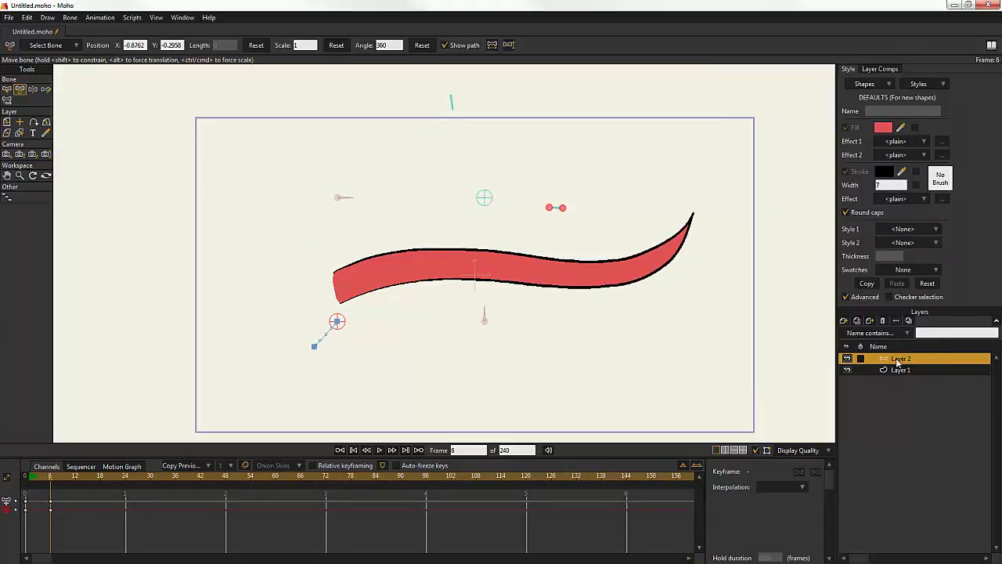
Step: Go back to frame 0 and delete the bone layer's keyframes at frame 6
left_click(844, 321)
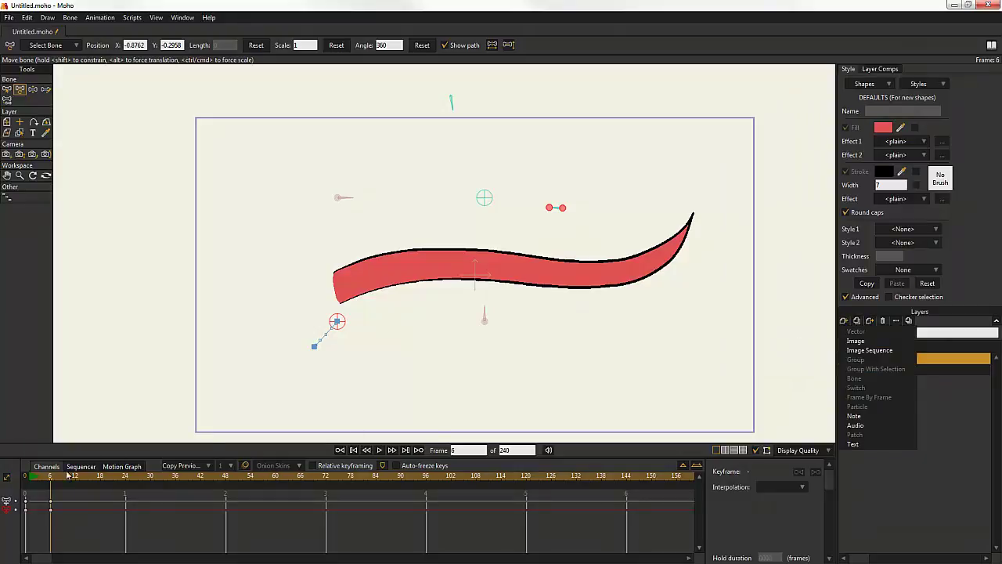
left_click(36, 477)
left_click_drag(37, 477, 4, 492)
left_click_drag(77, 524, 36, 498)
key("Delete")
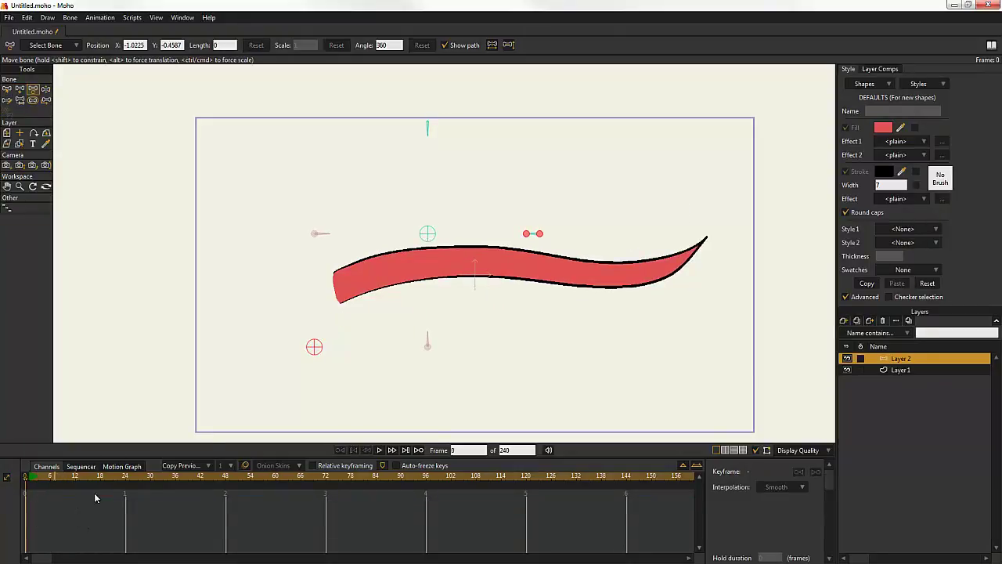
Step: Add a new vector layer and nest it inside the bone layer Layer 2
left_click(844, 321)
left_click(854, 334)
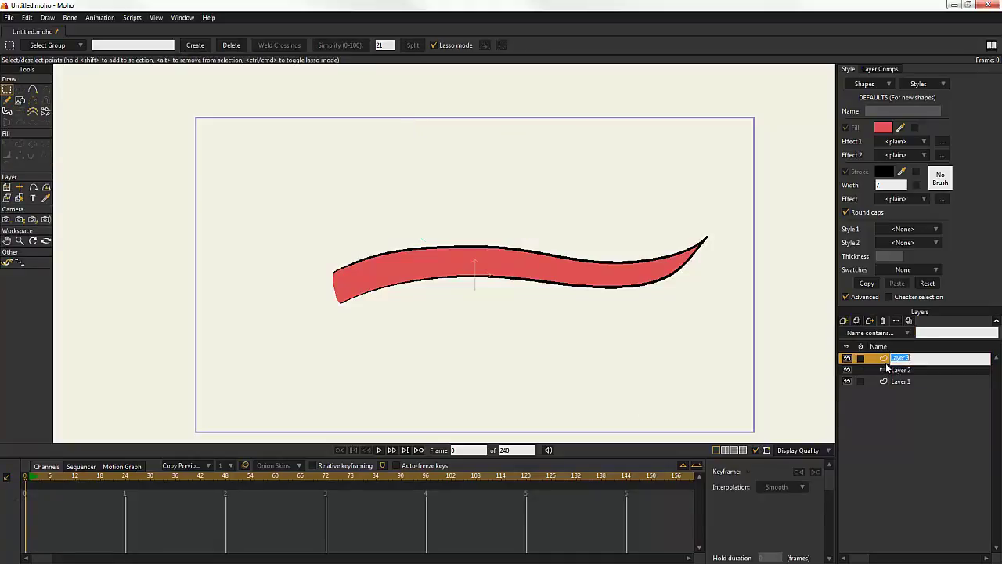
mouse_move(887, 361)
left_mouse_down()
mouse_move(885, 379)
mouse_move(904, 358)
left_mouse_up()
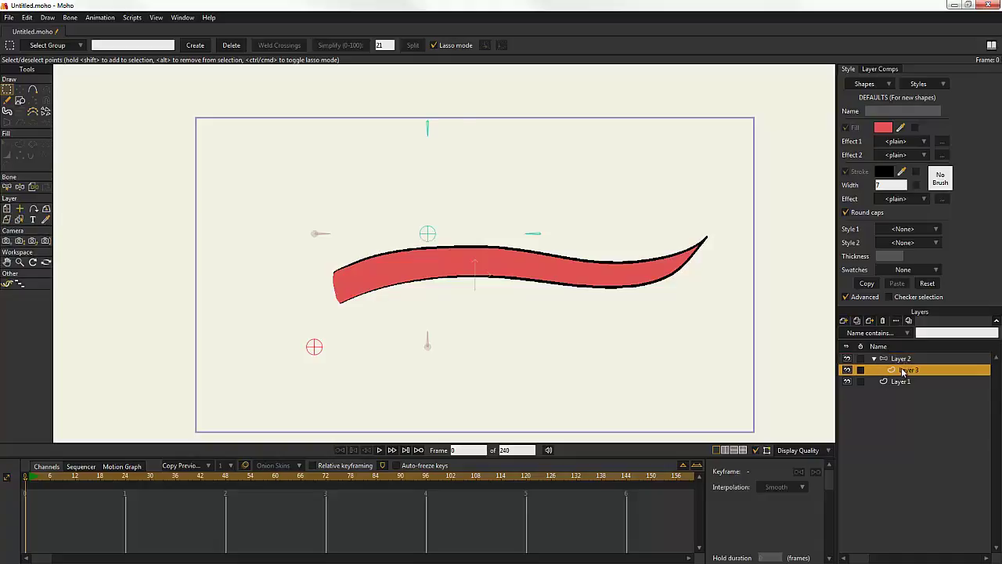
Step: Draw a filled circle without stroke to the right of the bone controls in Layer 3 and hide Layer 1
left_click(20, 100)
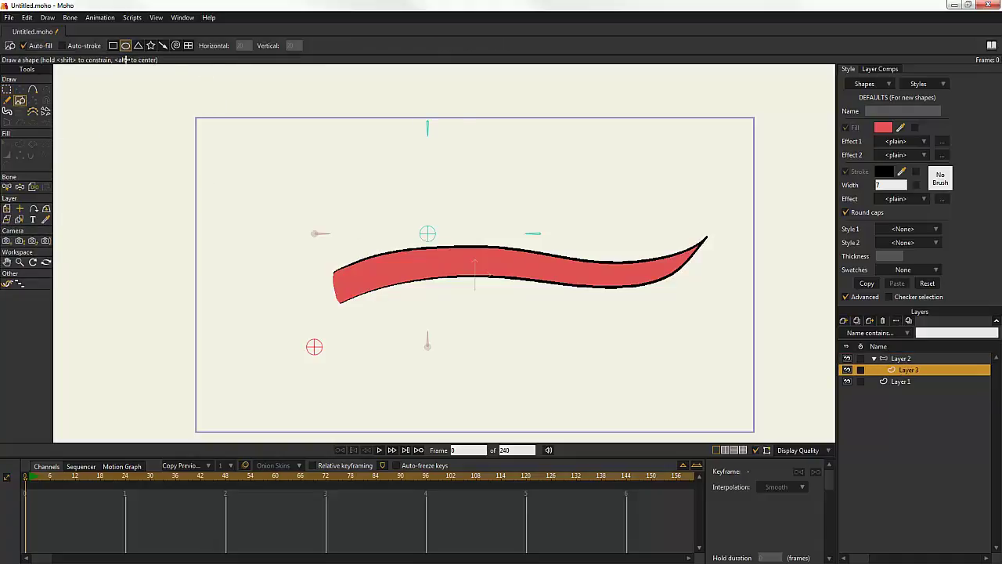
left_click_drag(594, 215, 687, 322)
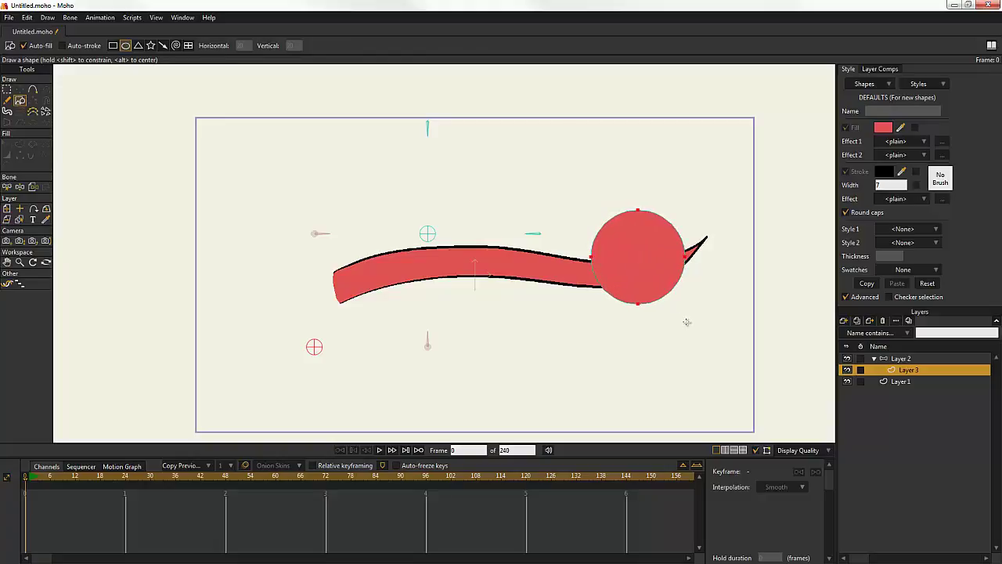
left_click(847, 382)
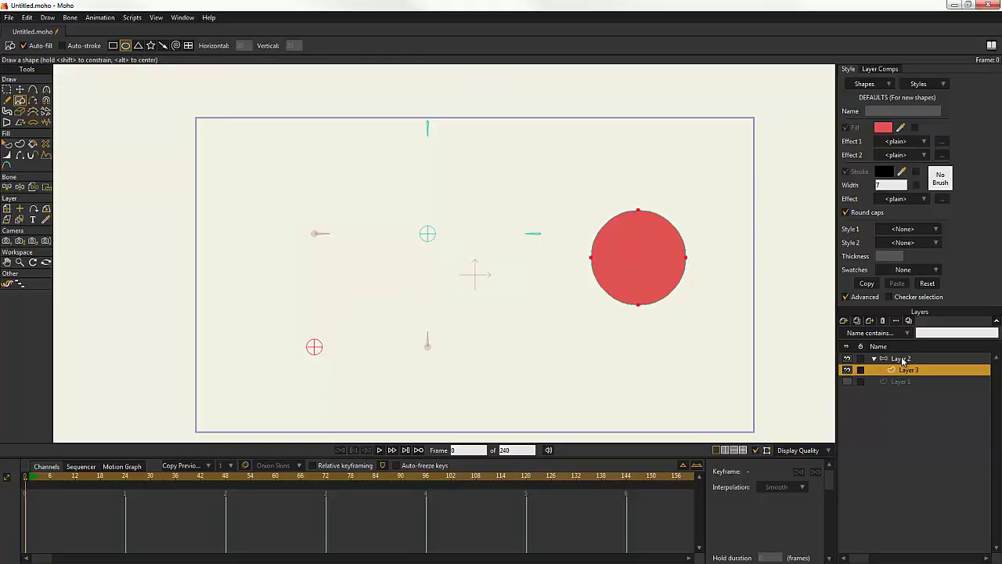
Step: Set the origin of Layer 3 to the centre of the circle
left_click(20, 209)
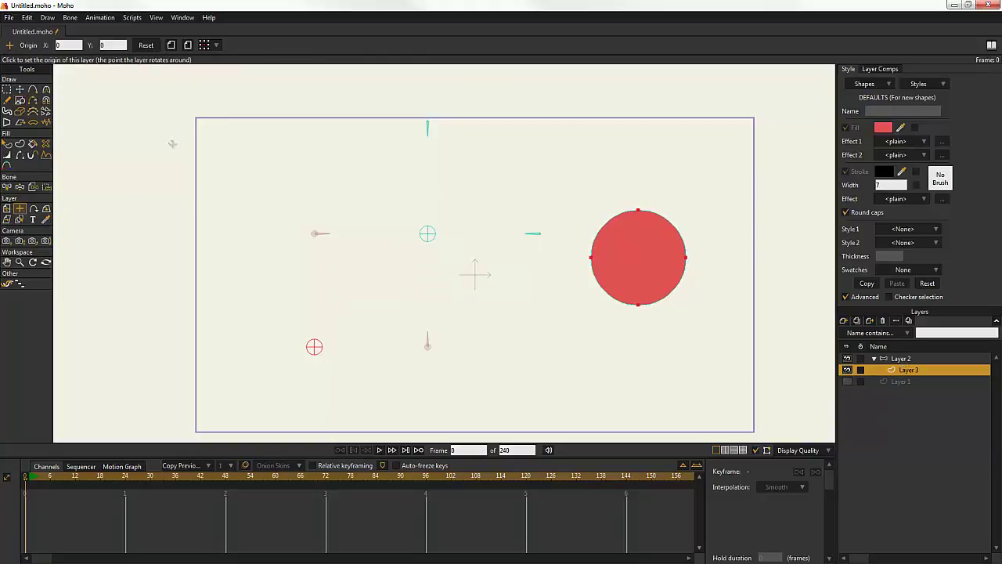
left_click(216, 44)
left_click(245, 97)
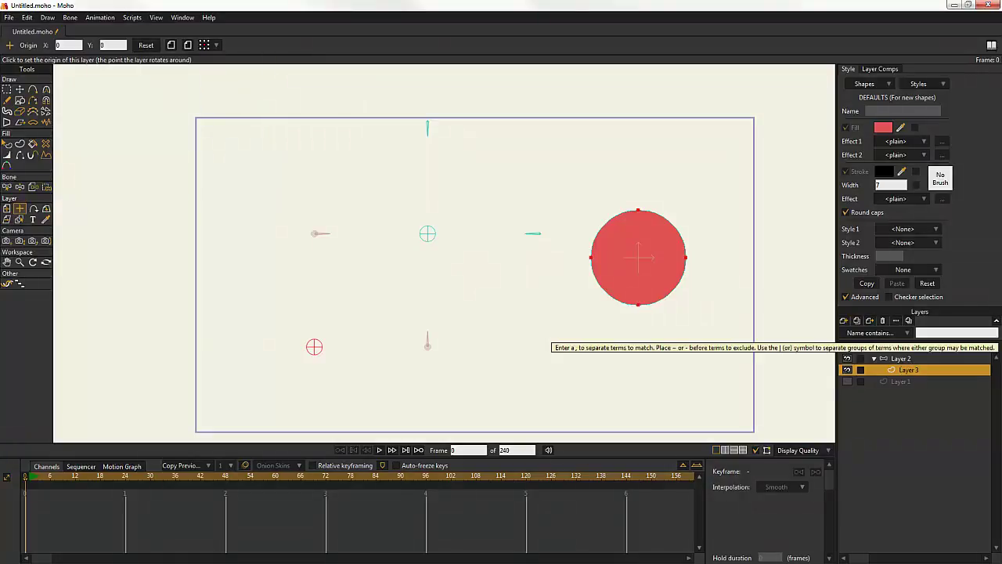
Step: Activate the eyeball(Y_Axis) action of Layer 2 and select the circle's layer, Layer 3, for editing in it
left_click(908, 359)
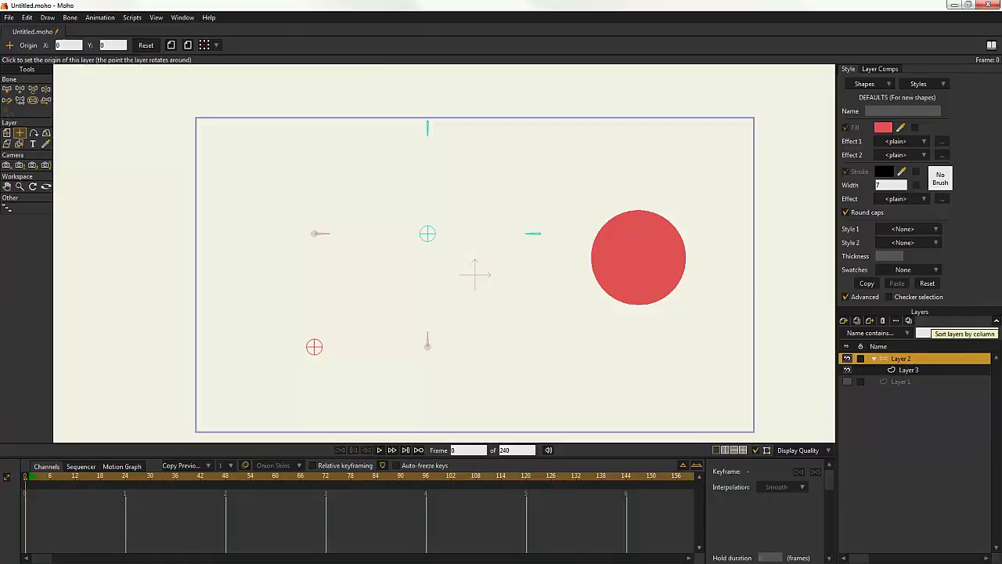
left_click_drag(871, 143, 469, 127)
double_click(433, 188)
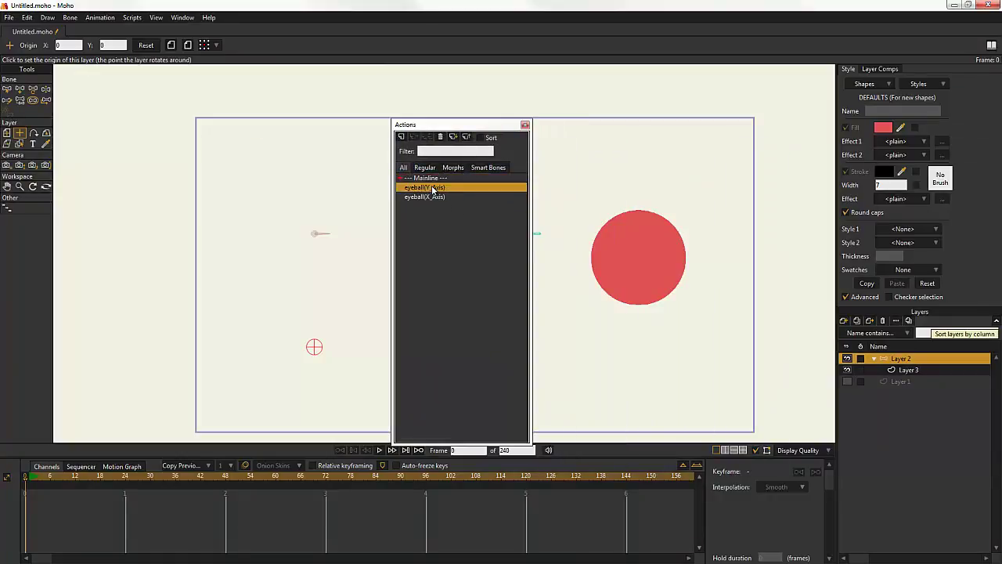
left_click(910, 371)
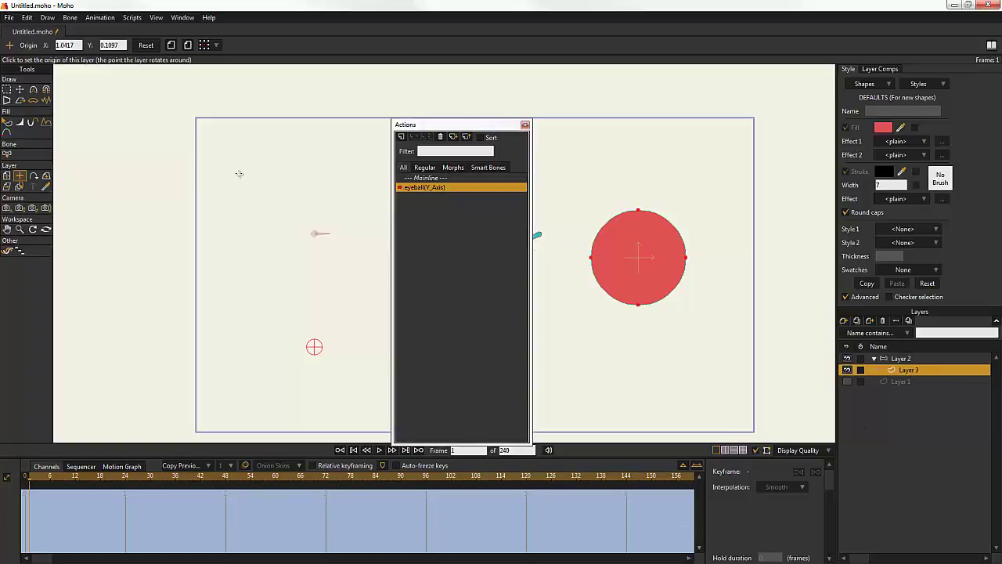
left_click(6, 176)
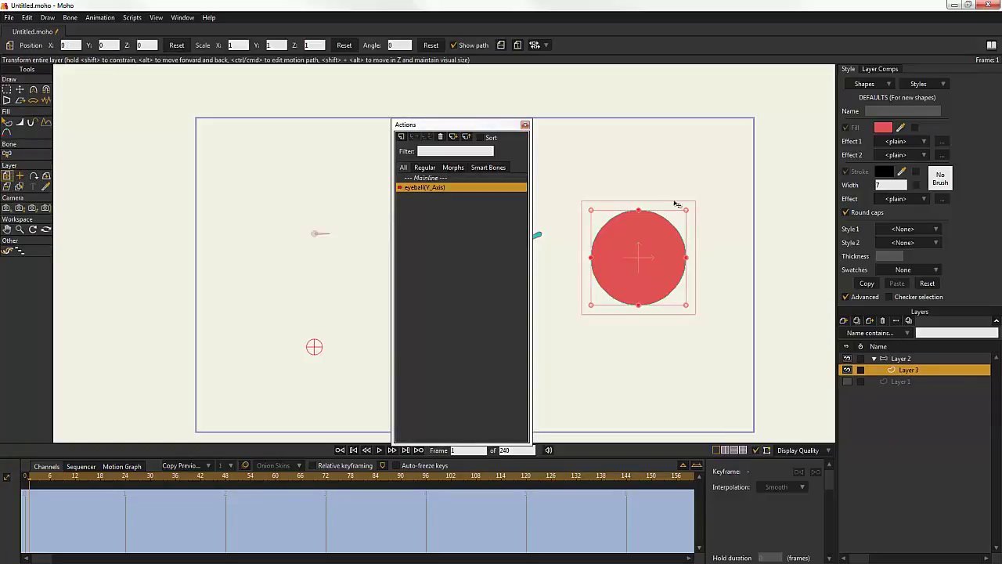
left_click_drag(639, 211, 638, 152)
key("ctrl+z")
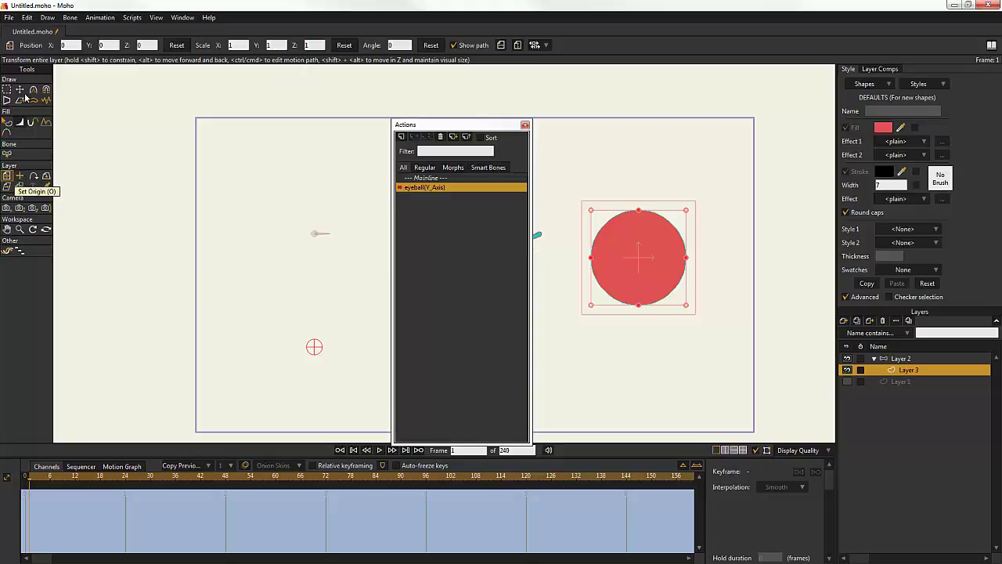
Step: In the eyeball(Y_Axis) action, stretch the circle's points down to the frame's lower edge at frame 1 and up past its upper edge at frame 120
key("t")
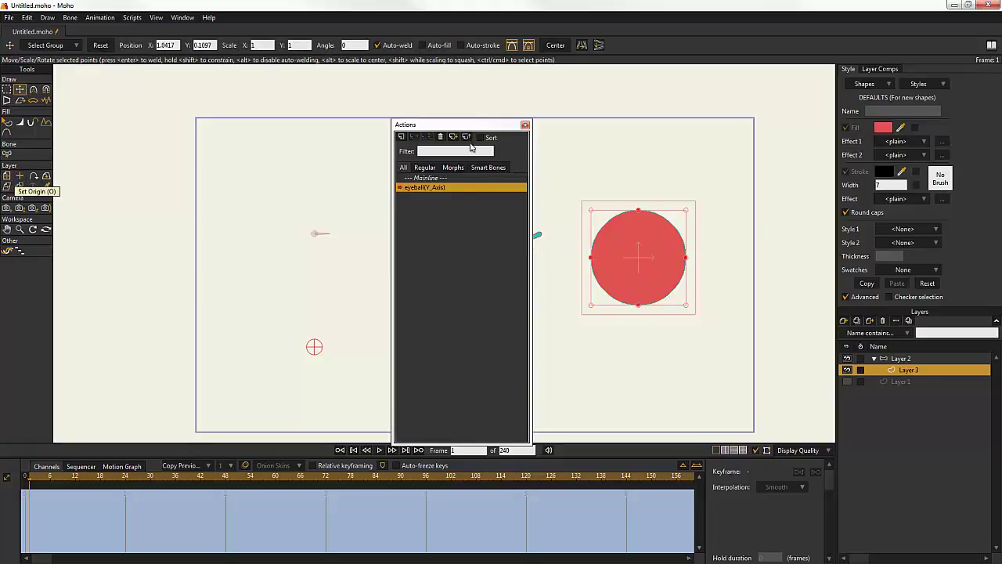
left_click_drag(476, 127, 220, 109)
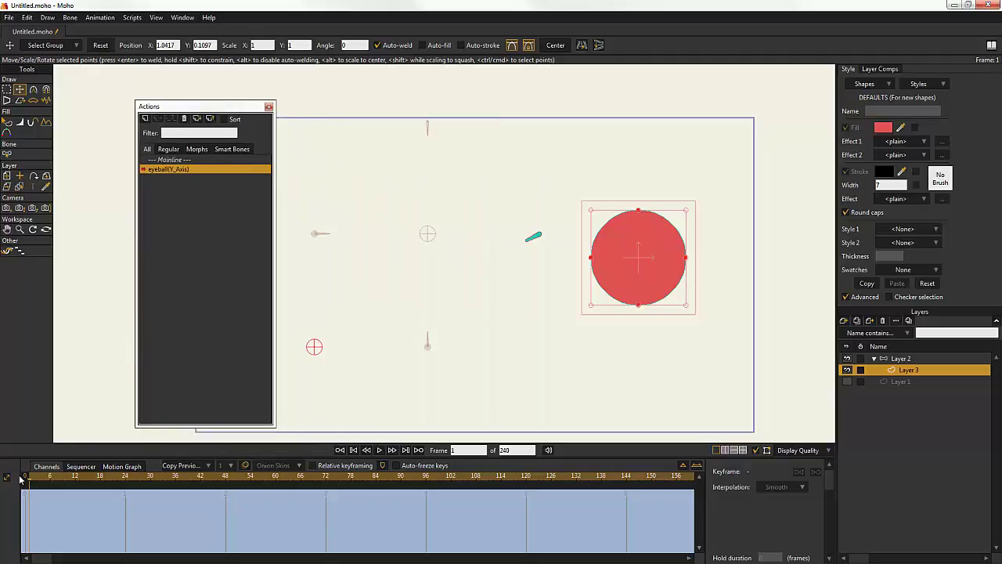
left_click_drag(26, 476, 28, 476)
left_click_drag(640, 307, 643, 429)
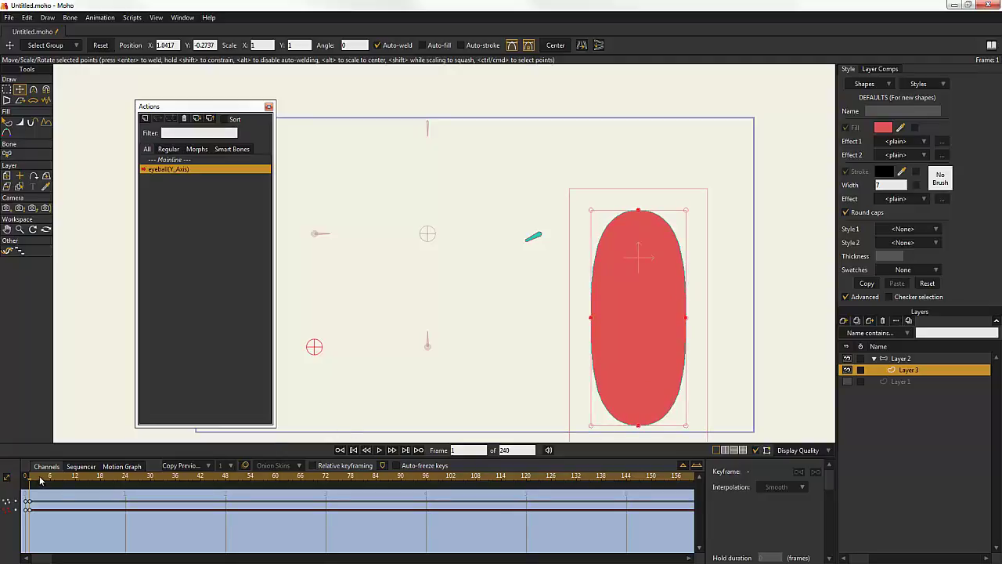
left_click_drag(41, 481, 526, 483)
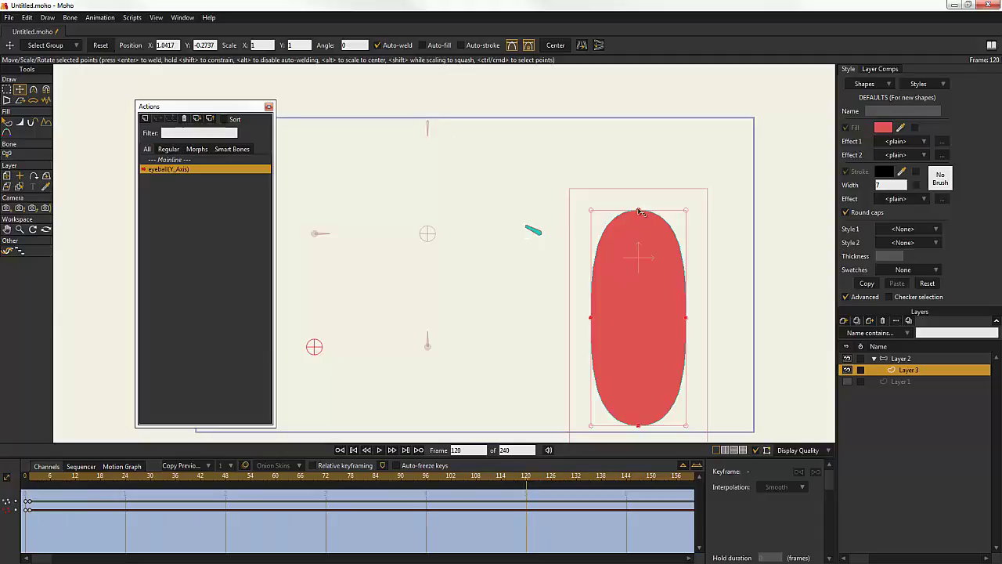
left_click_drag(640, 212, 636, 82)
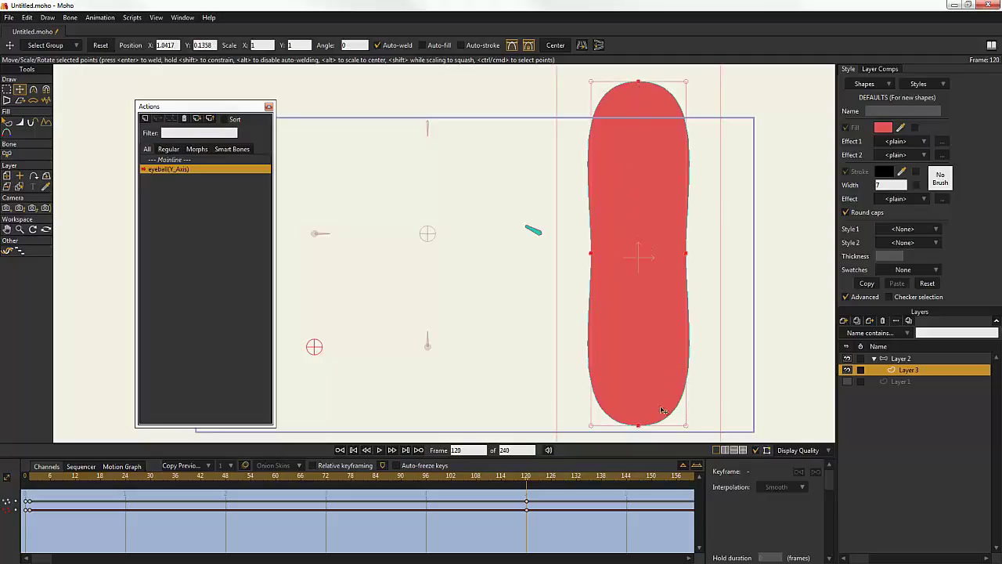
Step: Copy the circle's frame 0 keyframes to frame 60 of the action to restore its original shape there
left_click_drag(158, 479, 276, 507)
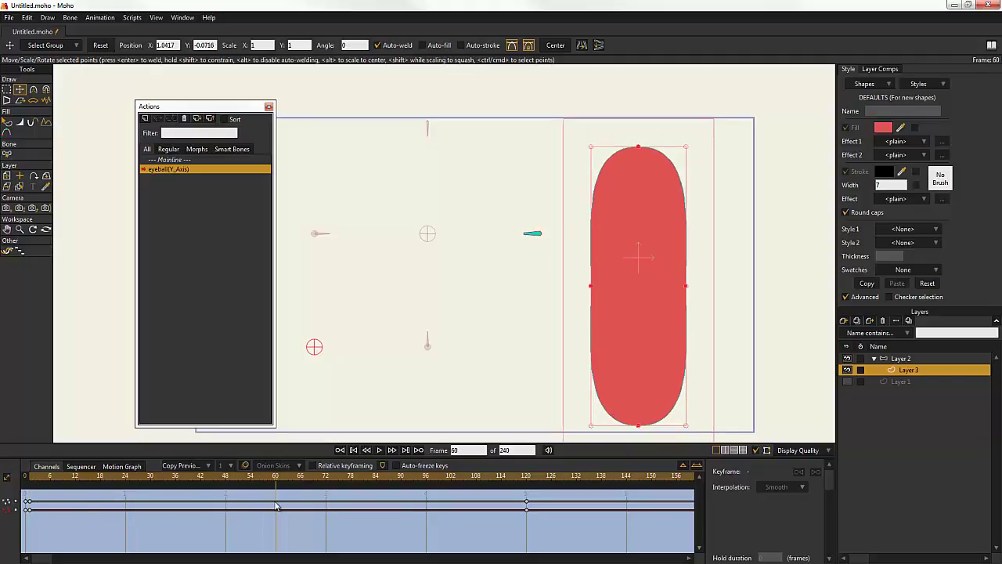
left_click(27, 509)
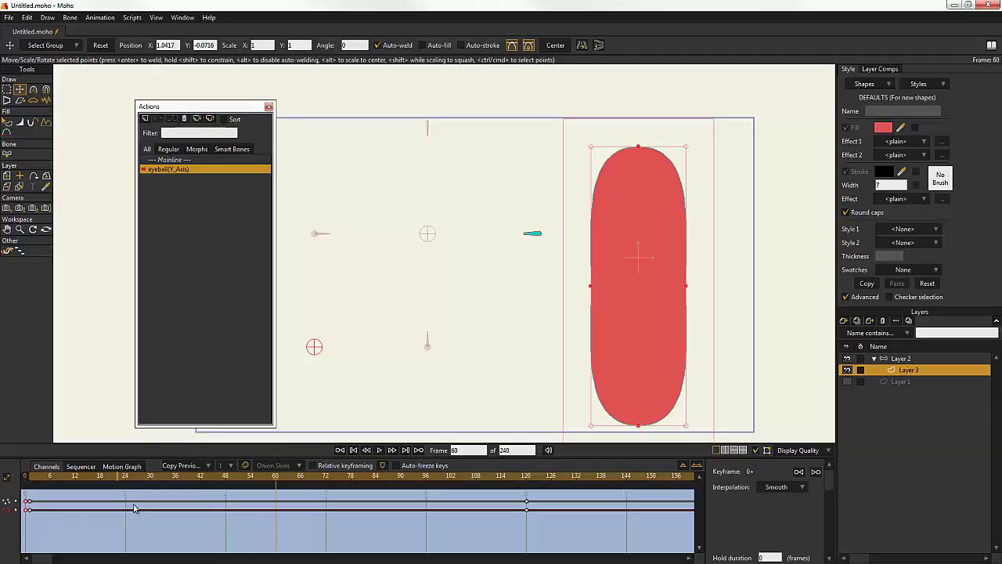
key("ctrl+v")
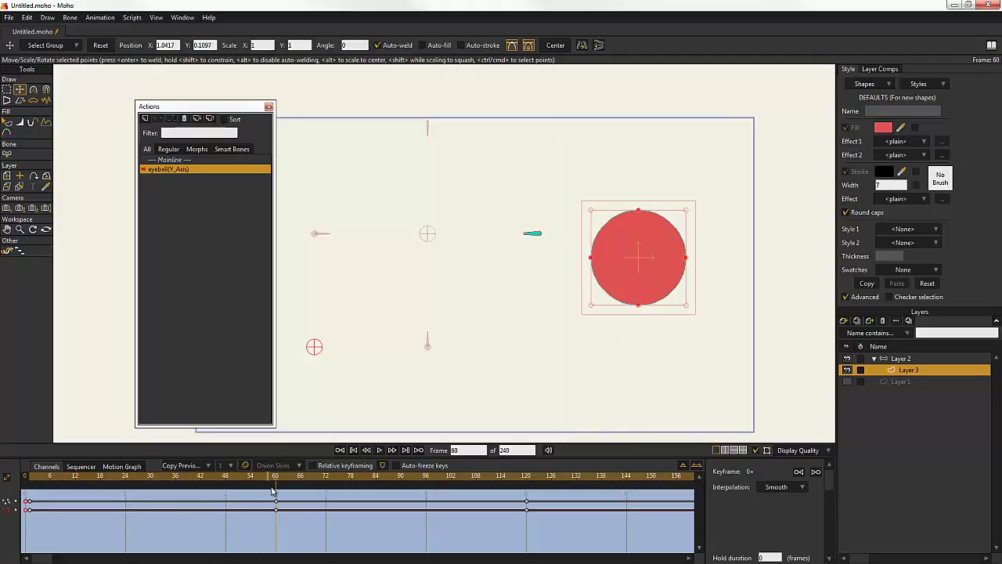
Step: At frame 120 of the eyeball(Y_Axis) action, restore the circle's original shape and stretch only its top point past the frame's upper edge
left_click_drag(275, 480, 529, 499)
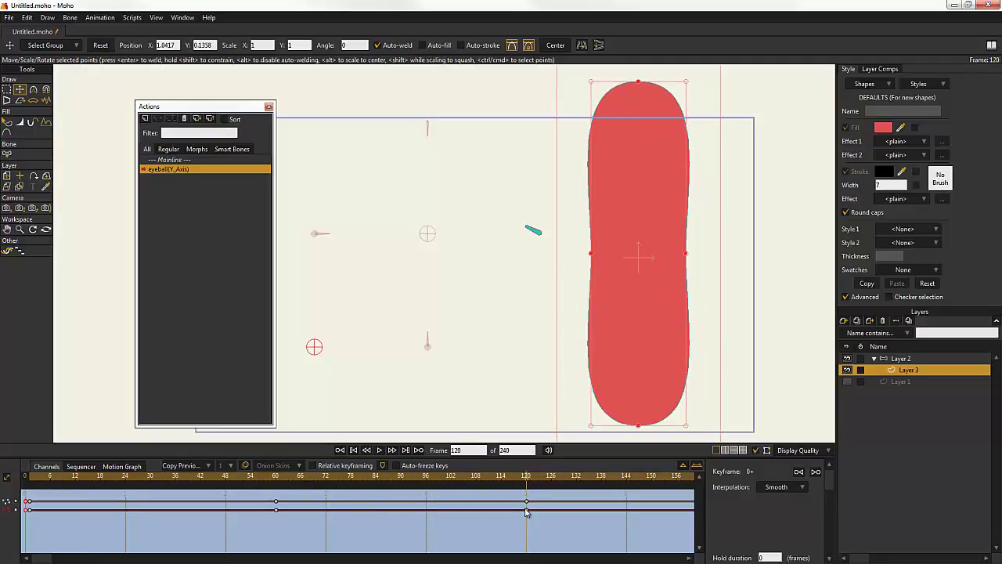
key("ctrl+v")
left_click_drag(640, 211, 638, 84)
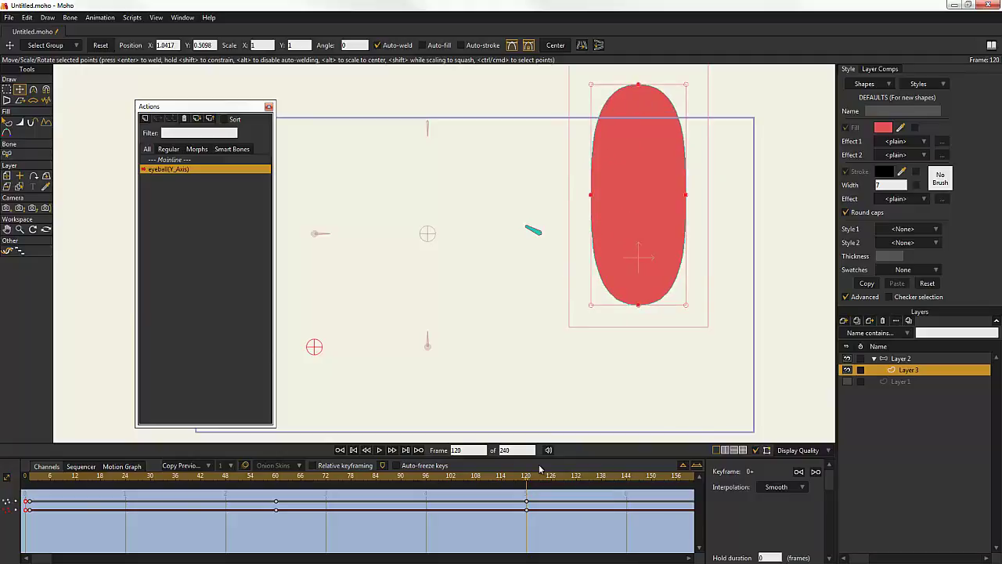
Step: Set the interpolation of all the circle's keyframes in the eyeball(Y_Axis) action to Linear
left_click_drag(562, 537, 28, 504)
right_click(27, 504)
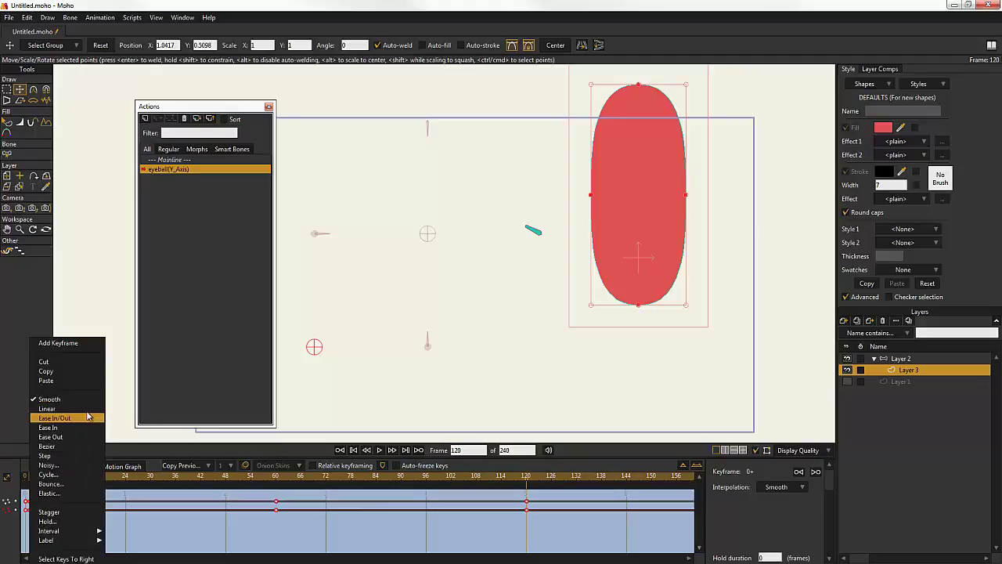
left_click(47, 408)
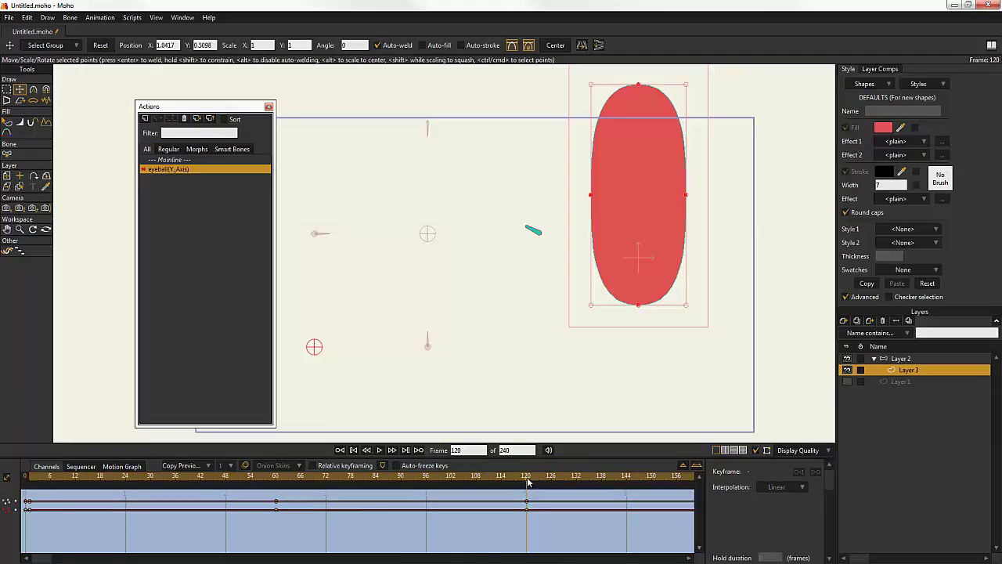
Step: Return to frame 0, reactivate the Mainline, and select Layer 2 with the Transform Bone tool
left_click_drag(527, 482, 2, 496)
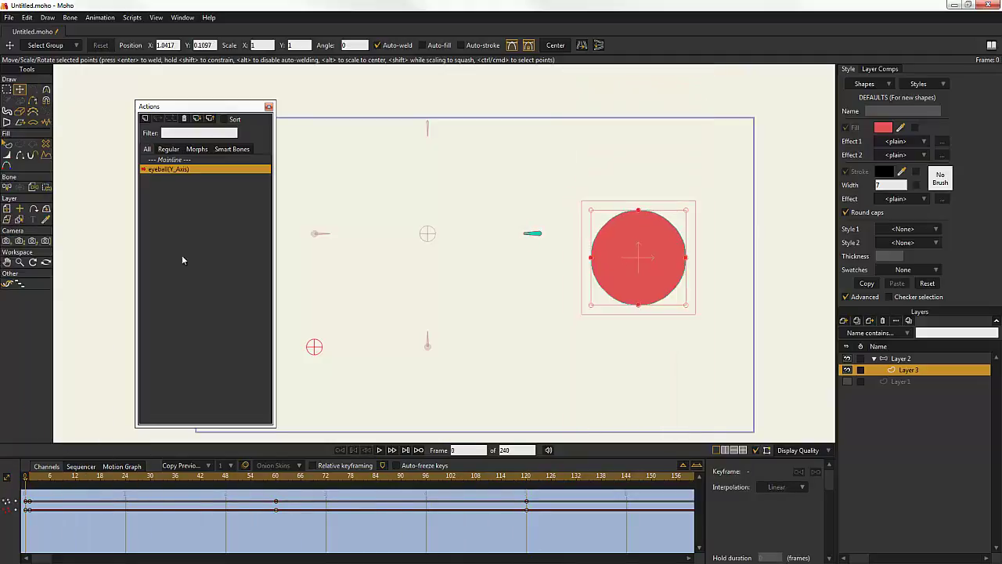
left_click(177, 161)
left_click(177, 161)
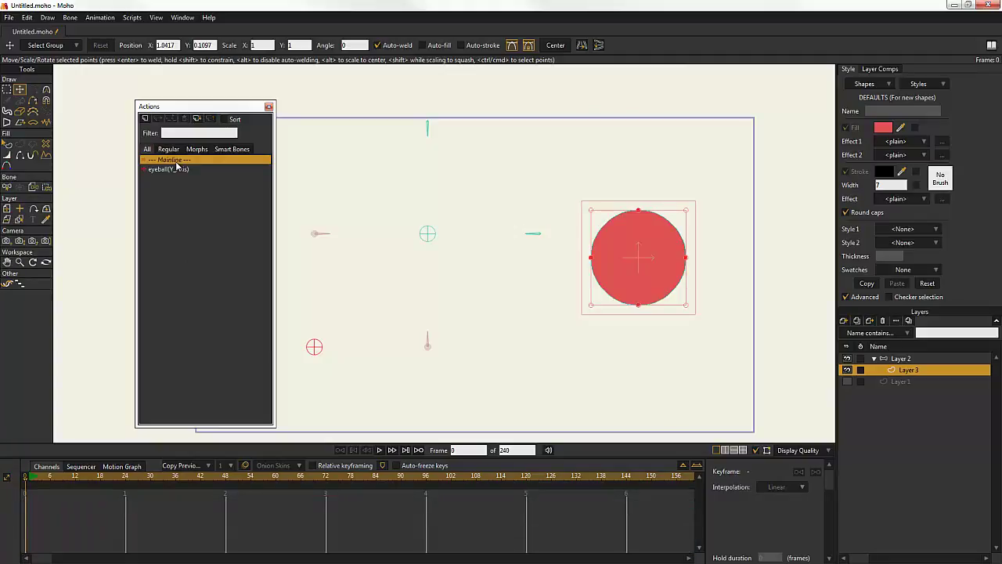
left_click(902, 358)
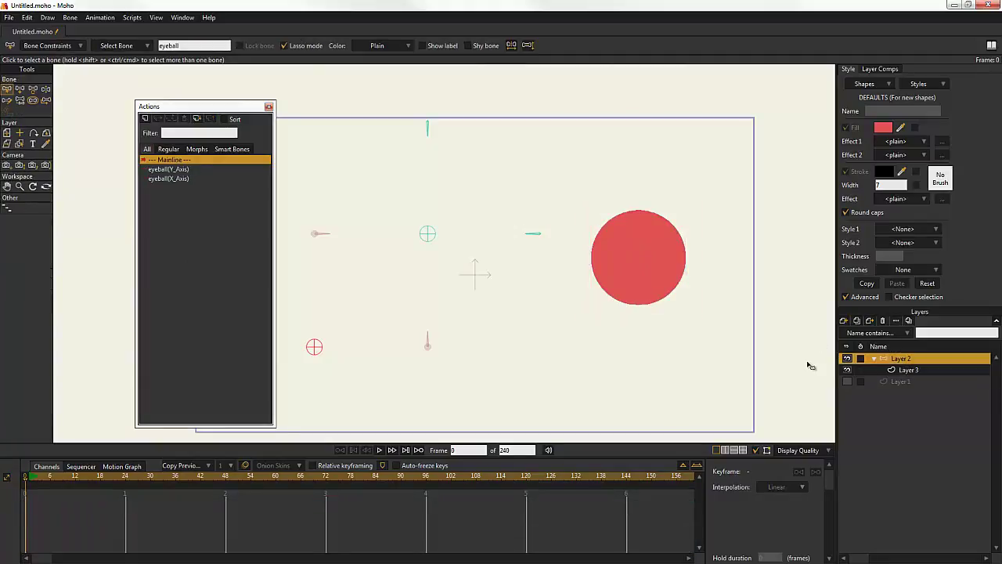
left_click(20, 89)
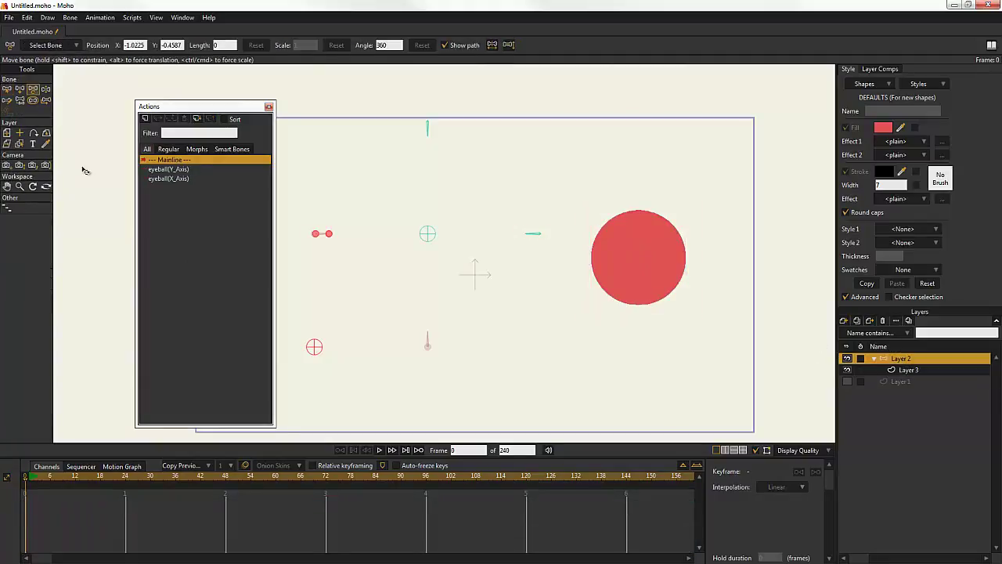
Step: At frame 6, move the eyeball control bone up and down to test how it stretches the circle, leaving it above its original position
left_click(49, 476)
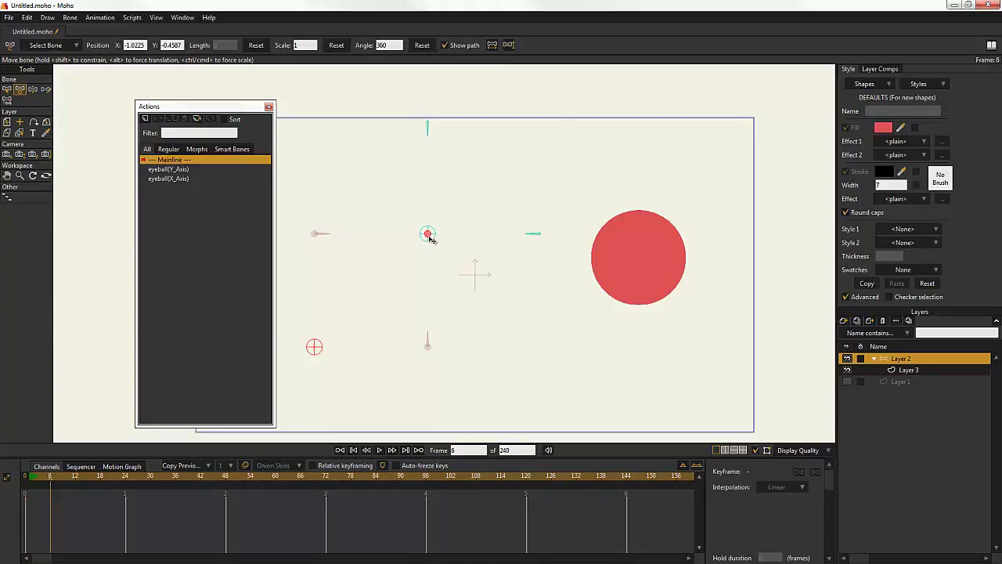
left_click_drag(427, 233, 427, 188)
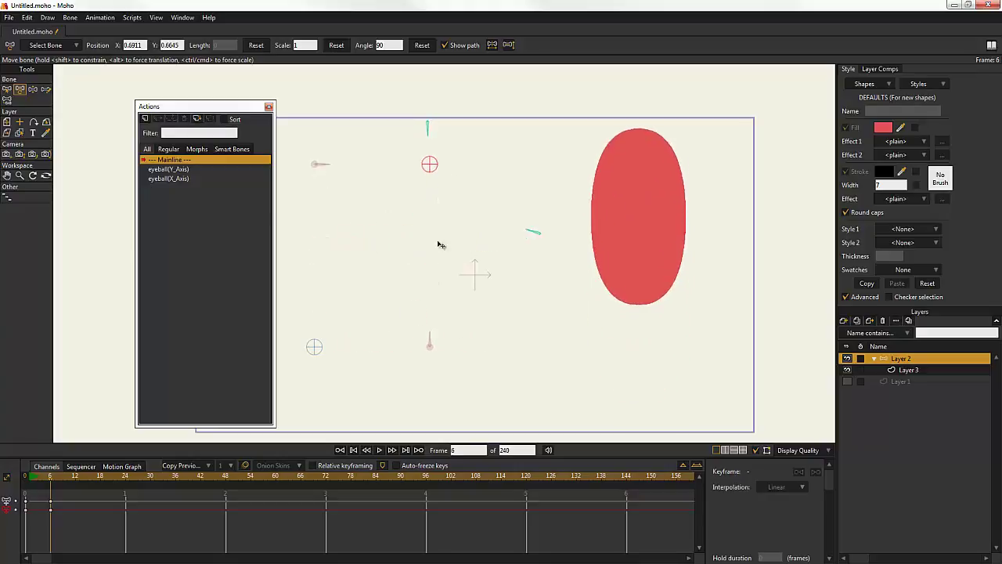
left_click_drag(439, 257, 425, 296)
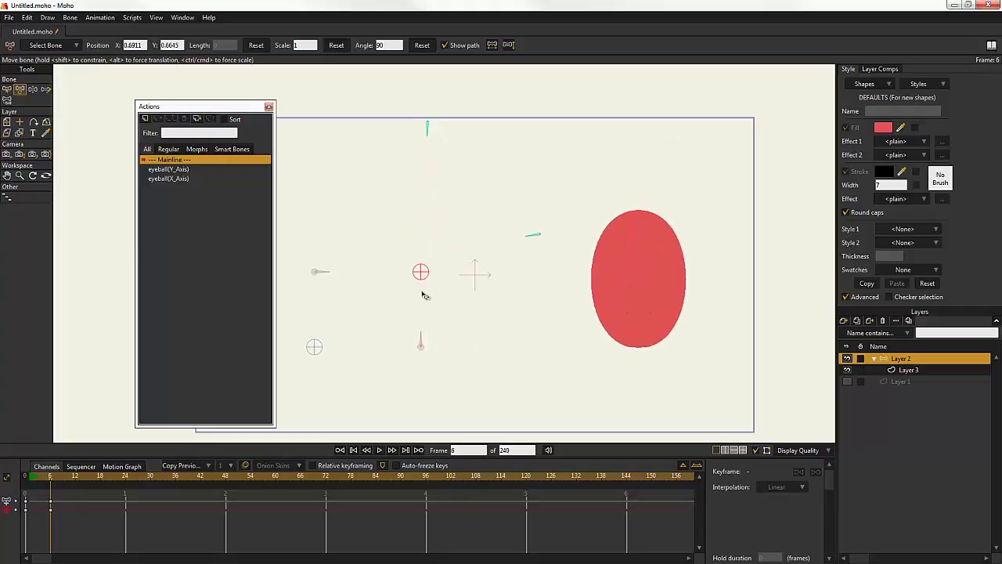
scroll(561, 228, "down", 5)
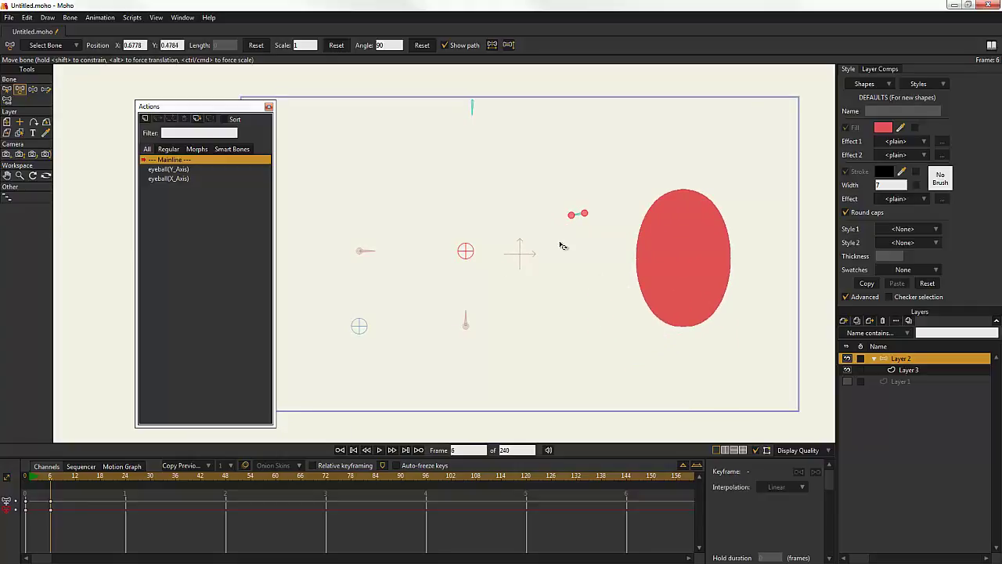
left_click_drag(504, 249, 504, 203)
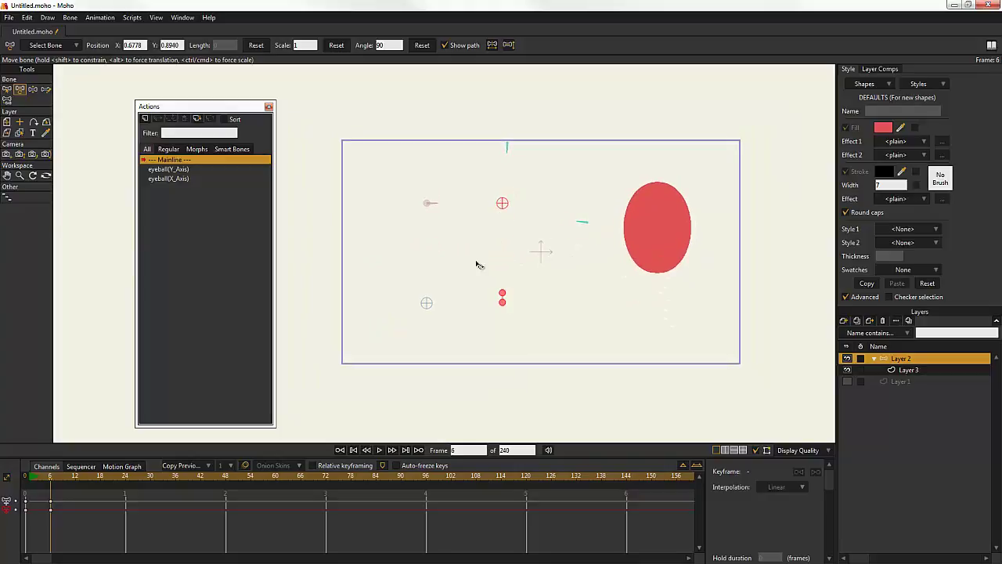
left_click_drag(499, 219, 475, 249)
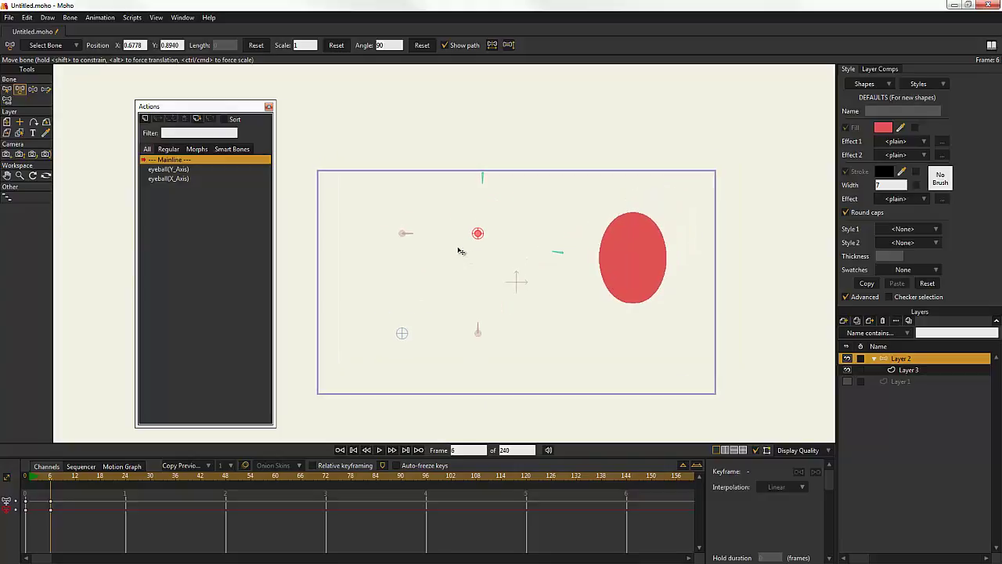
left_click(603, 246)
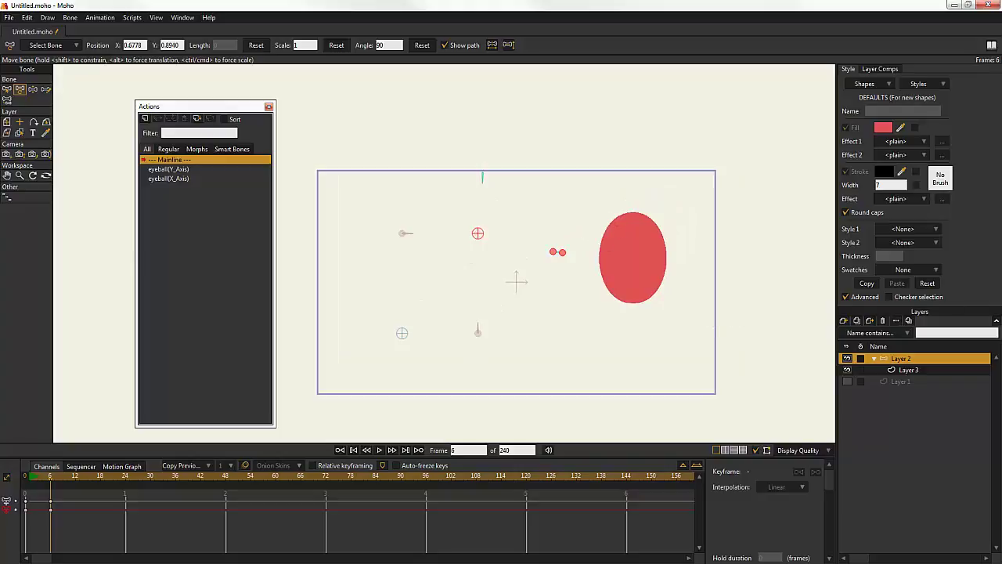